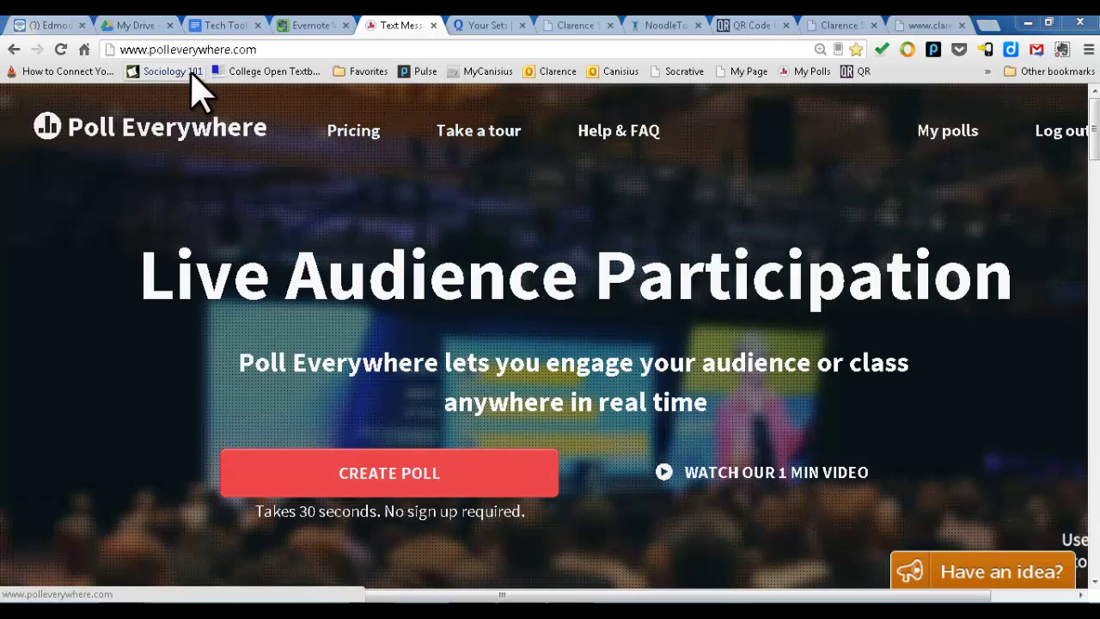
Step: Compare the K-12 Free plan with the $50/year and $2,000+/year plans on Change Your Plan
click(413, 475)
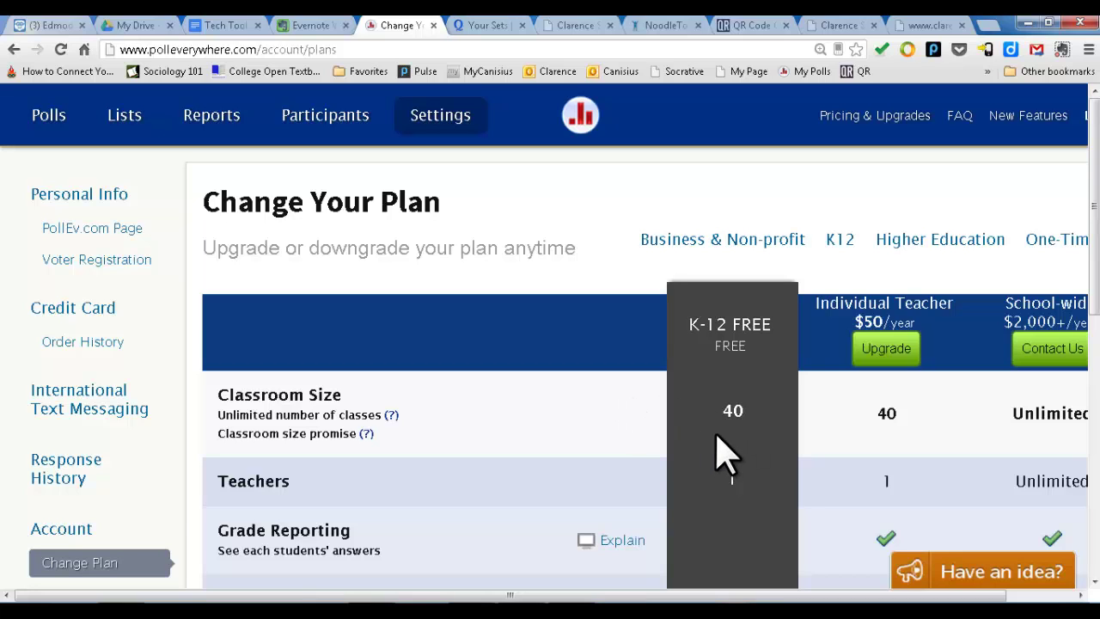
scroll(726, 460, down, 4)
scroll(736, 456, up, 2)
scroll(736, 456, down, 1)
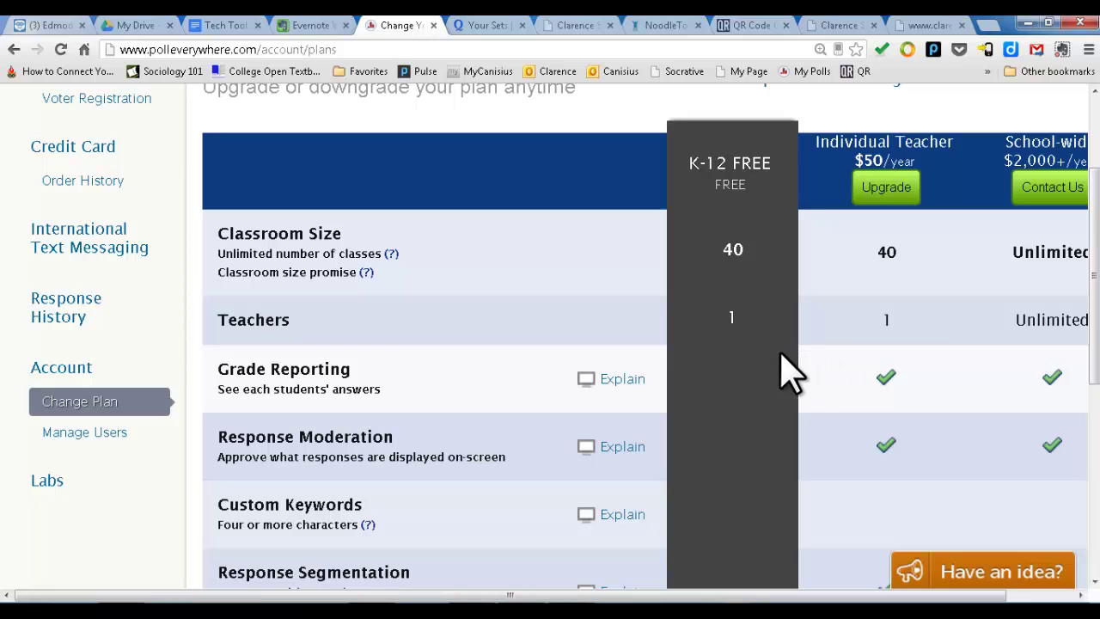
scroll(774, 370, up, 3)
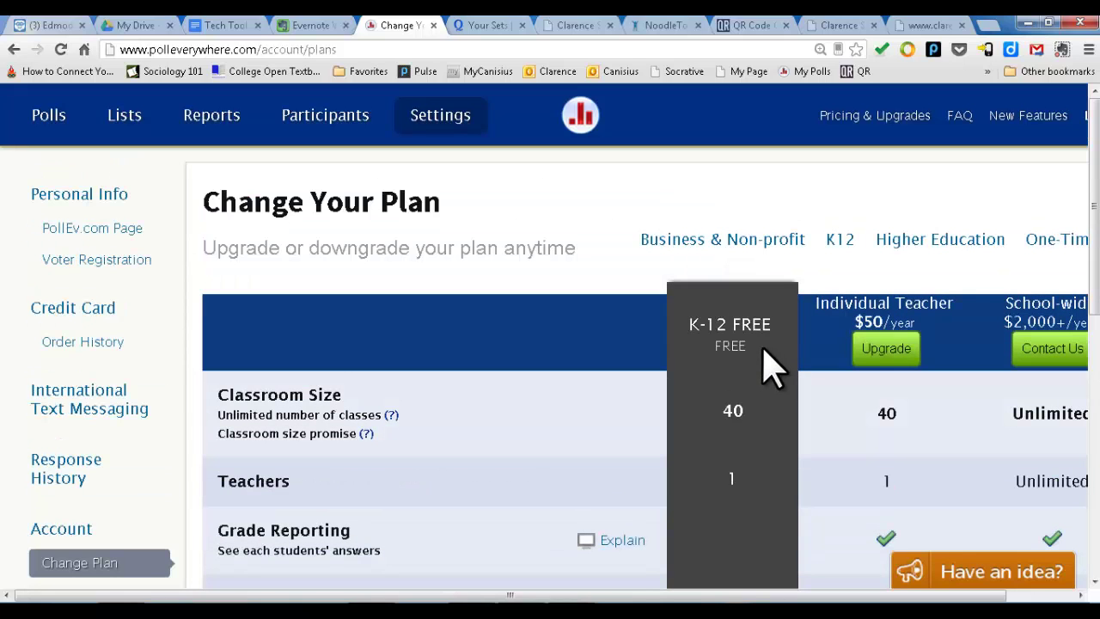
Step: Browse the My Polls list of 37 ungrouped polls, then start a new poll
click(53, 116)
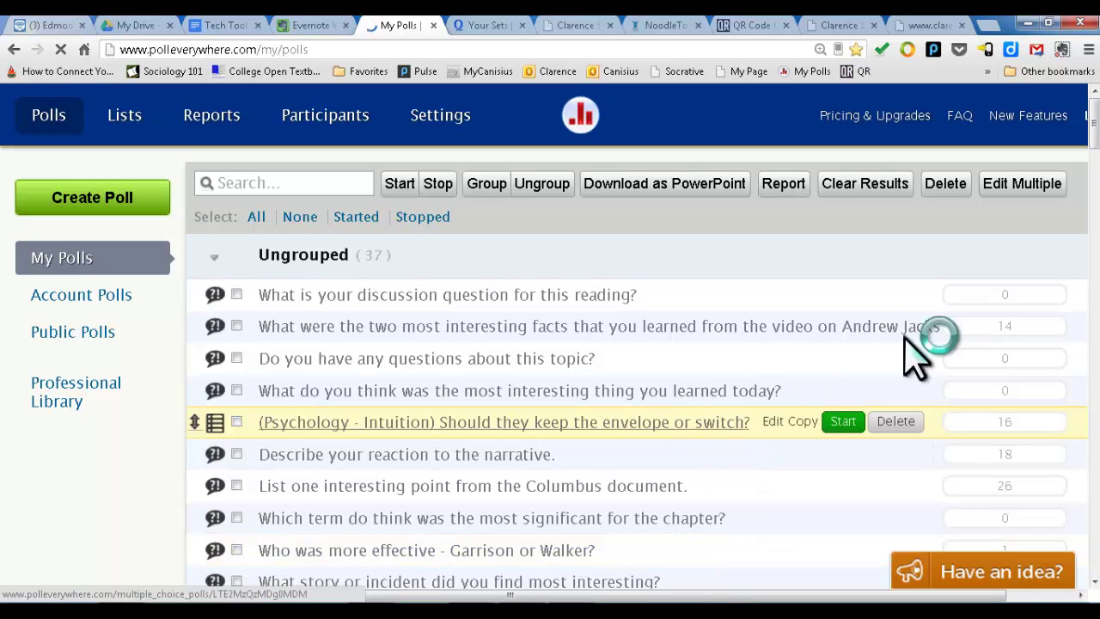
scroll(387, 322, down, 3)
scroll(387, 322, down, 8)
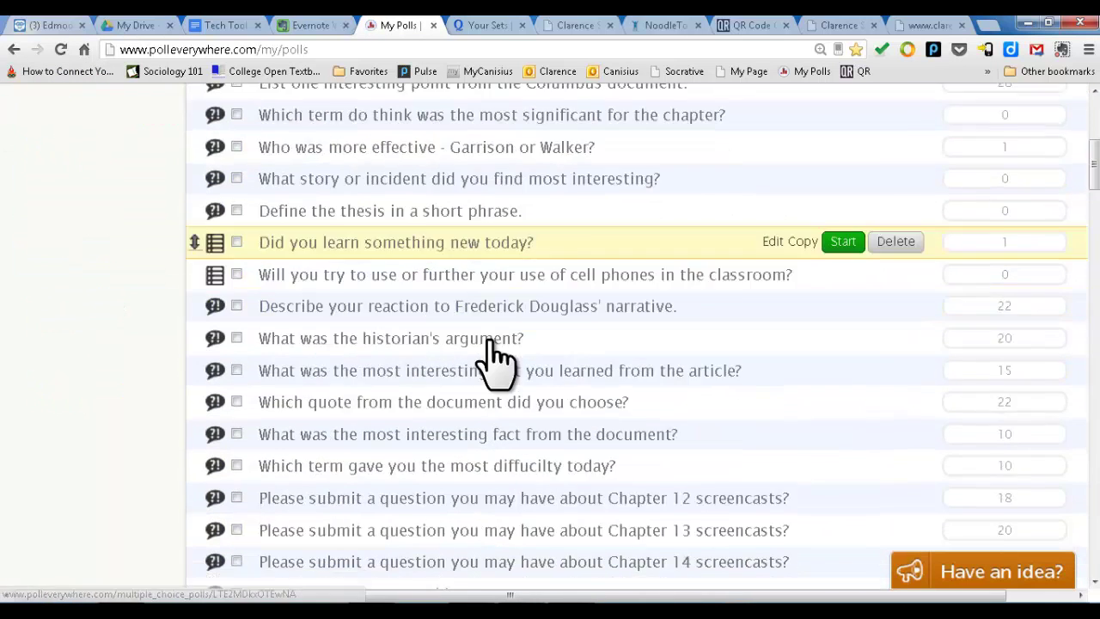
scroll(484, 369, down, 3)
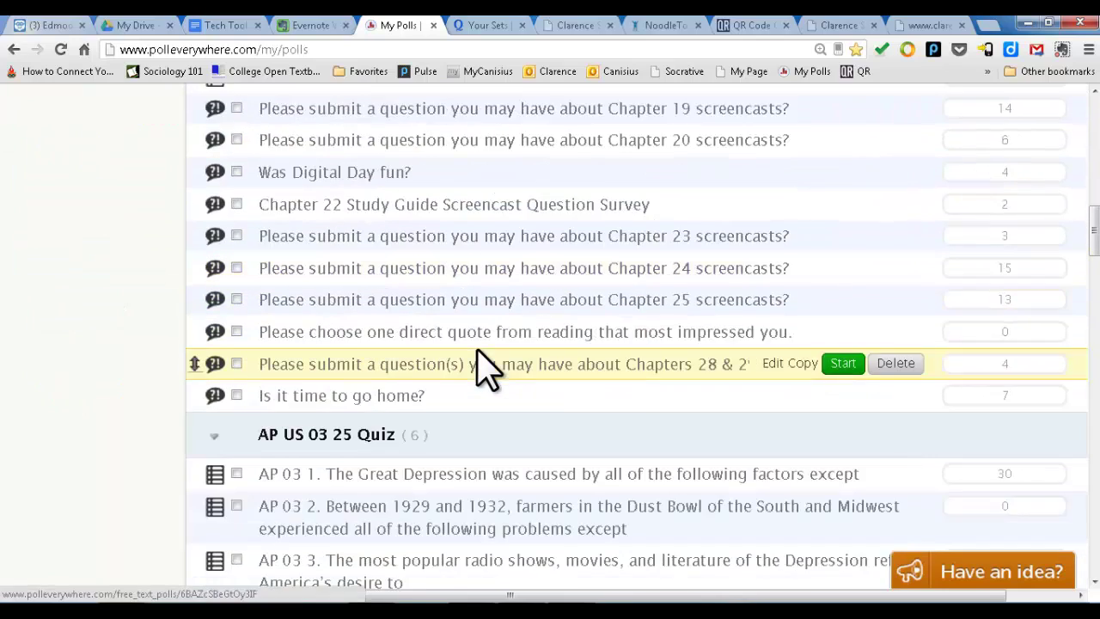
scroll(567, 408, down, 4)
scroll(545, 417, down, 3)
scroll(550, 387, down, 1)
scroll(554, 378, down, 10)
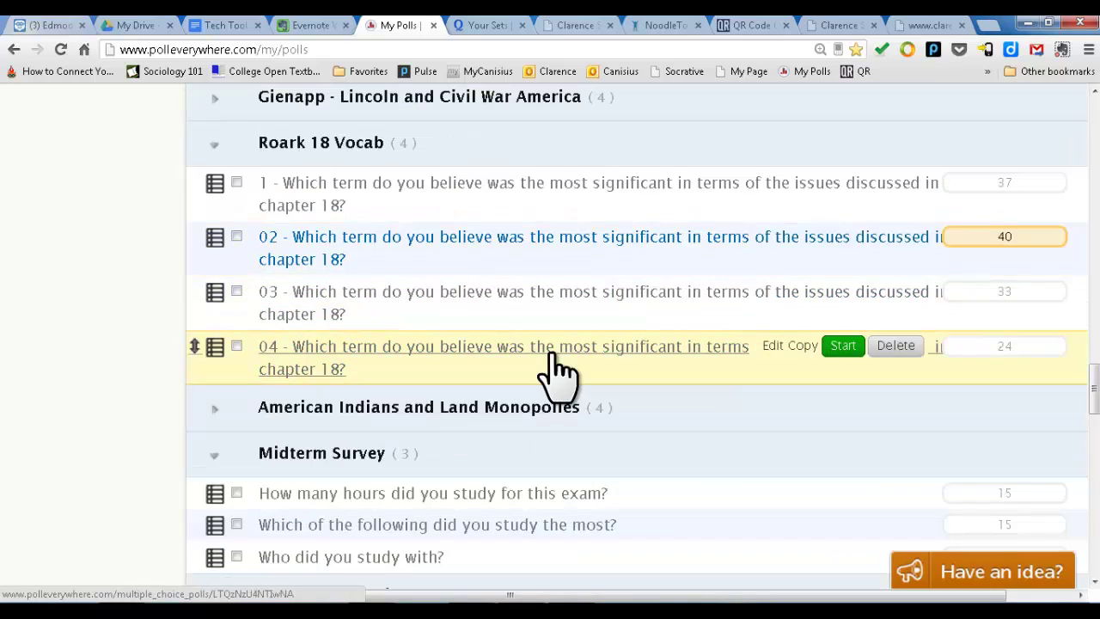
scroll(557, 371, down, 11)
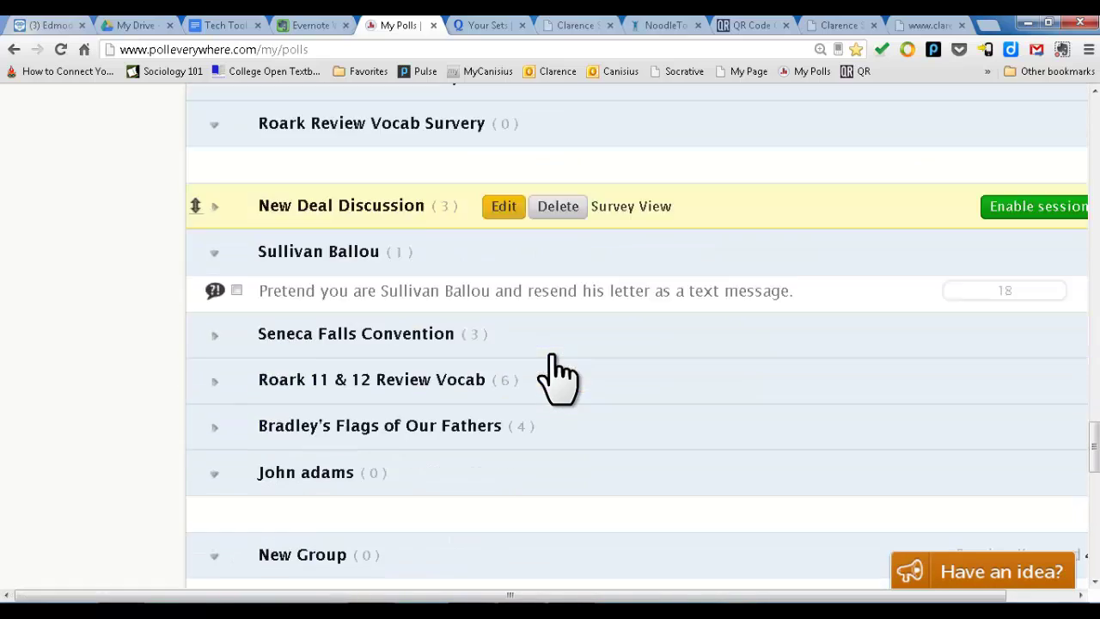
scroll(554, 374, down, 5)
scroll(558, 378, up, 9)
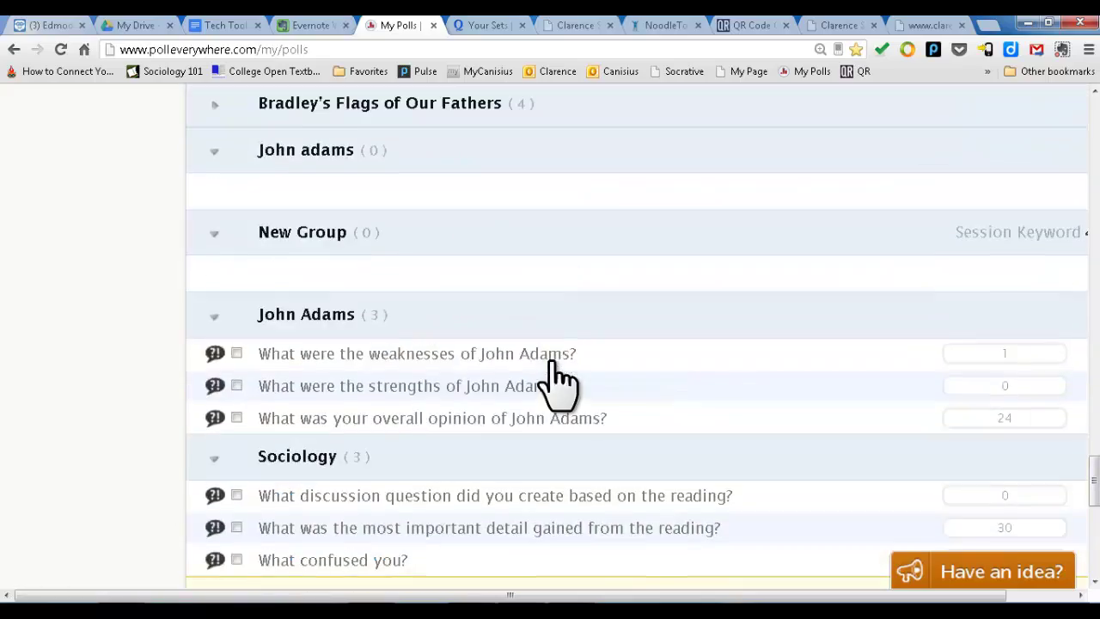
scroll(561, 387, up, 20)
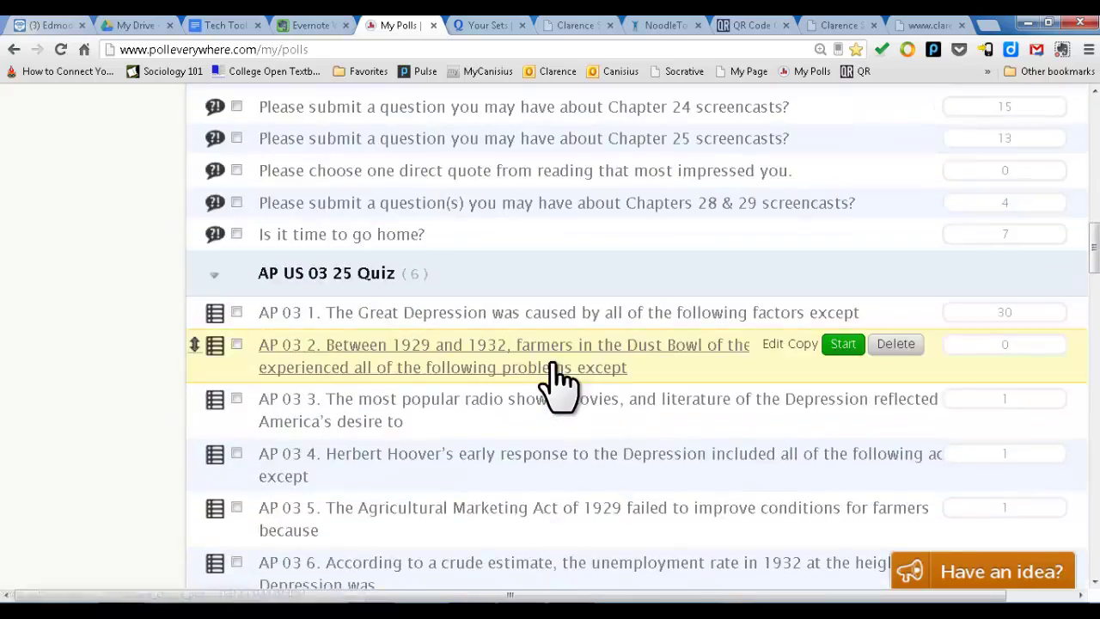
scroll(558, 383, up, 10)
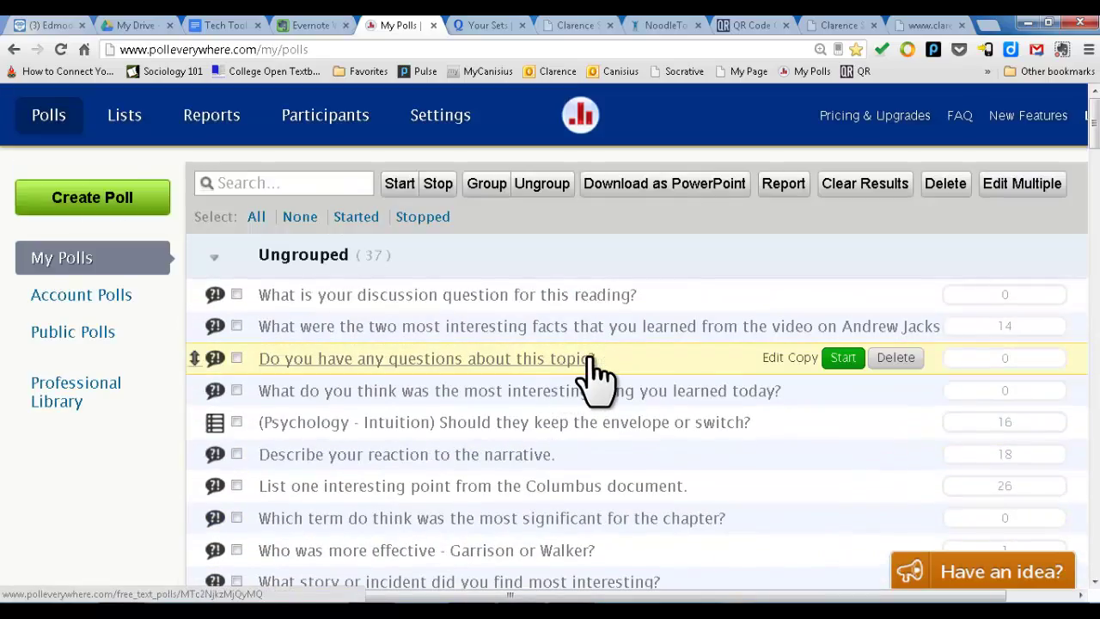
click(66, 198)
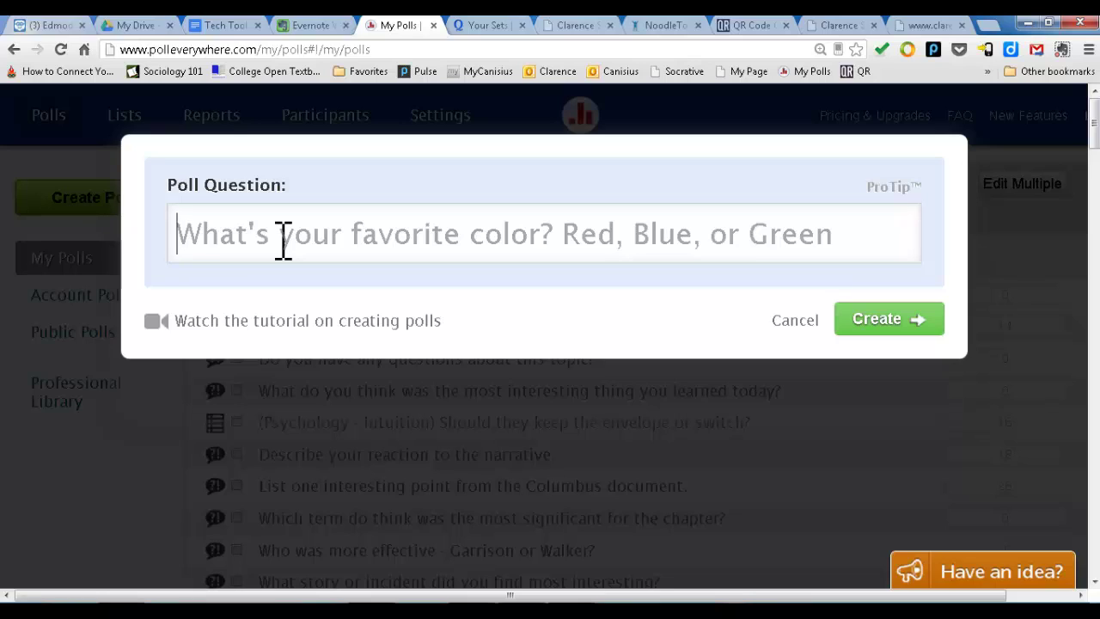
Step: Create the open-ended poll 'How is your summer?' after briefly trying Multiple Choice
text(H)
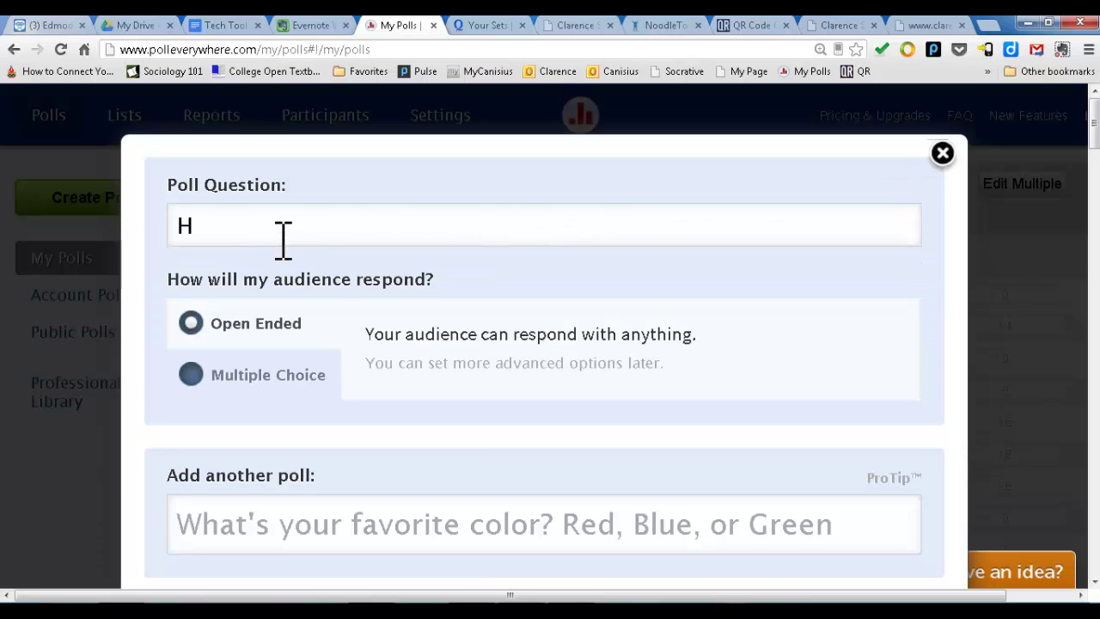
text(ow is your summer)
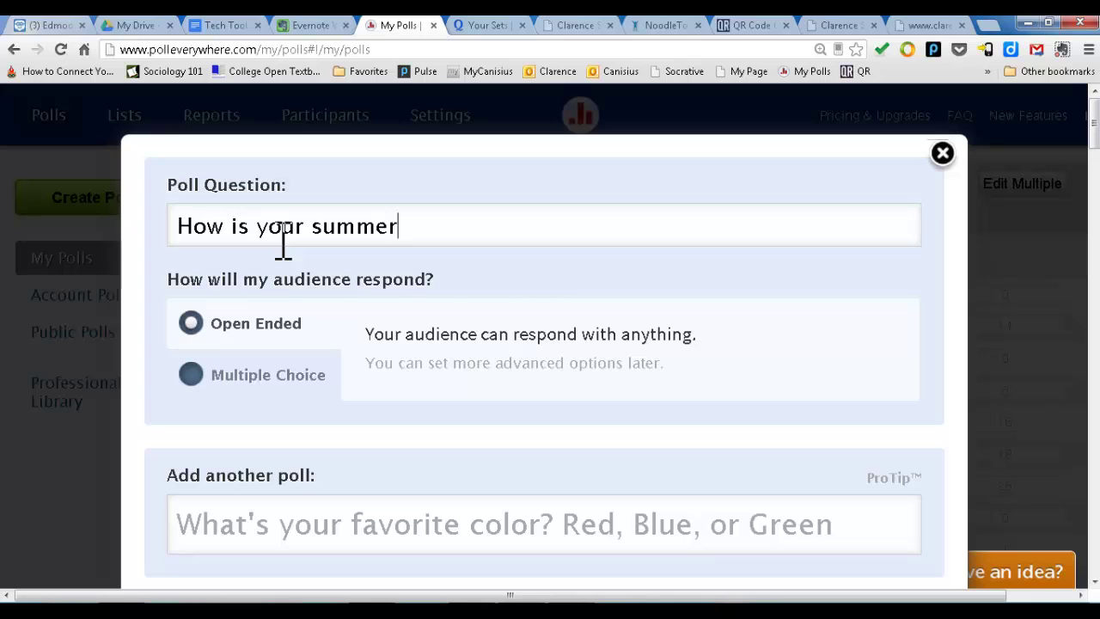
text(?)
click(190, 376)
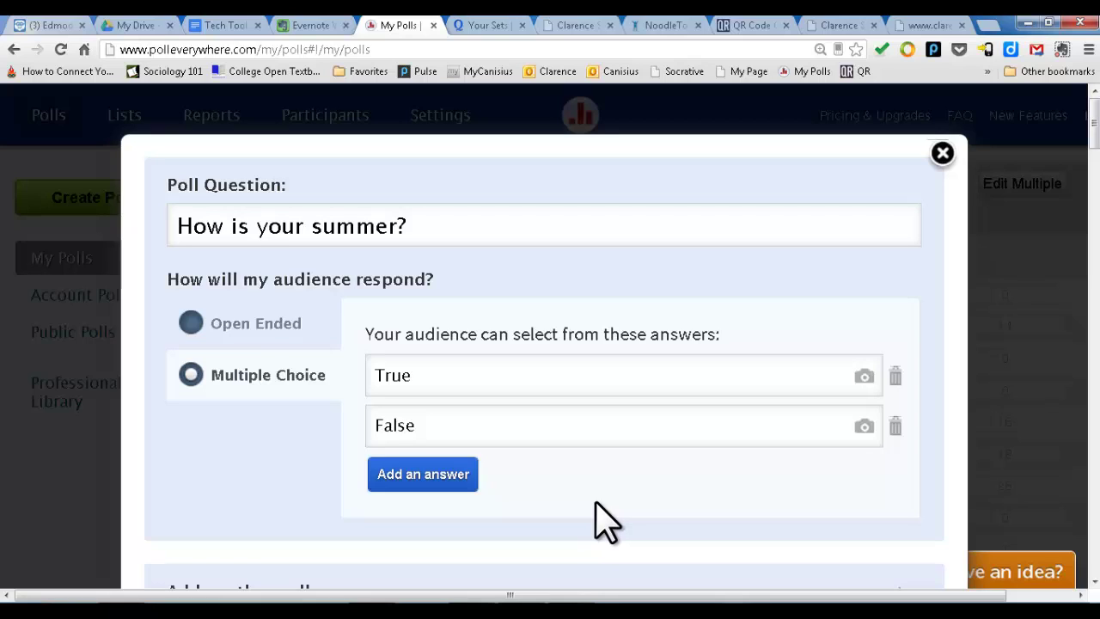
click(191, 325)
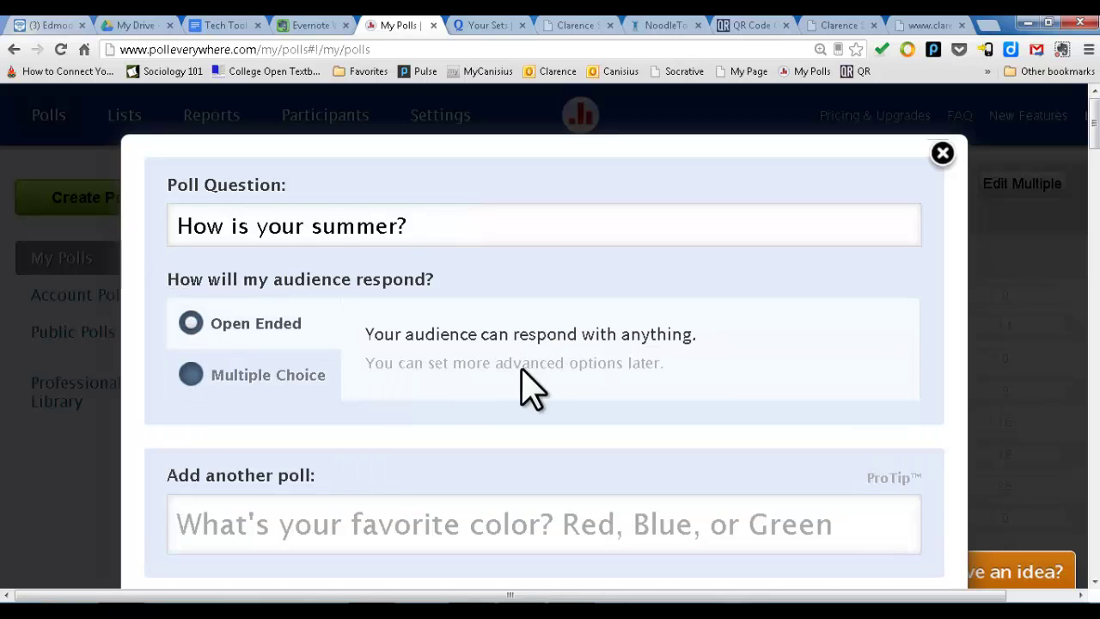
scroll(488, 384, down, 3)
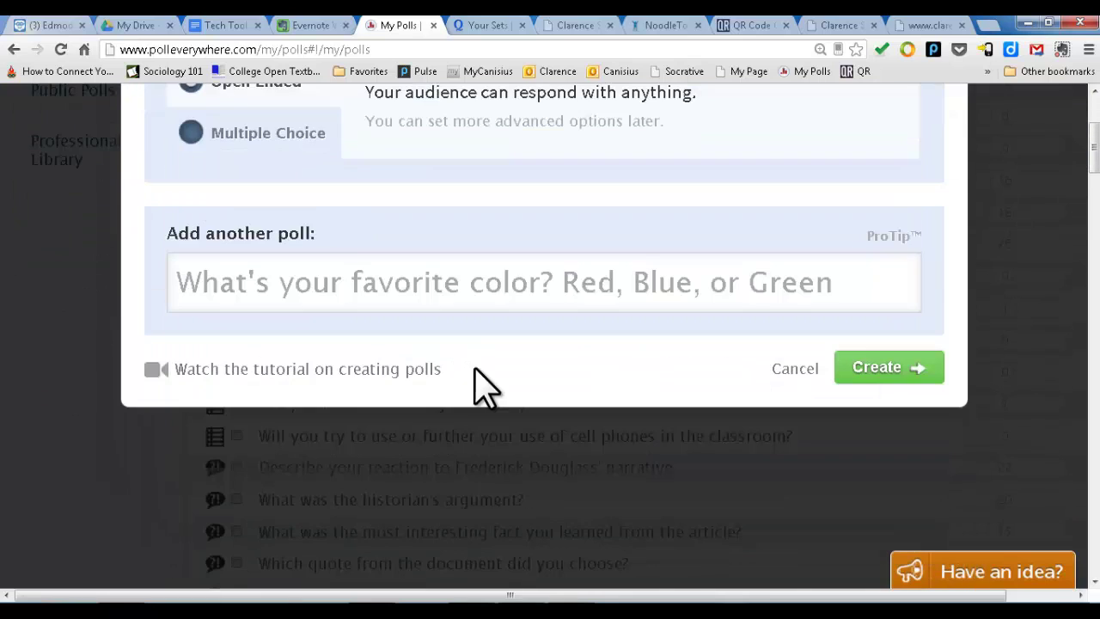
click(223, 284)
scroll(301, 284, up, 1)
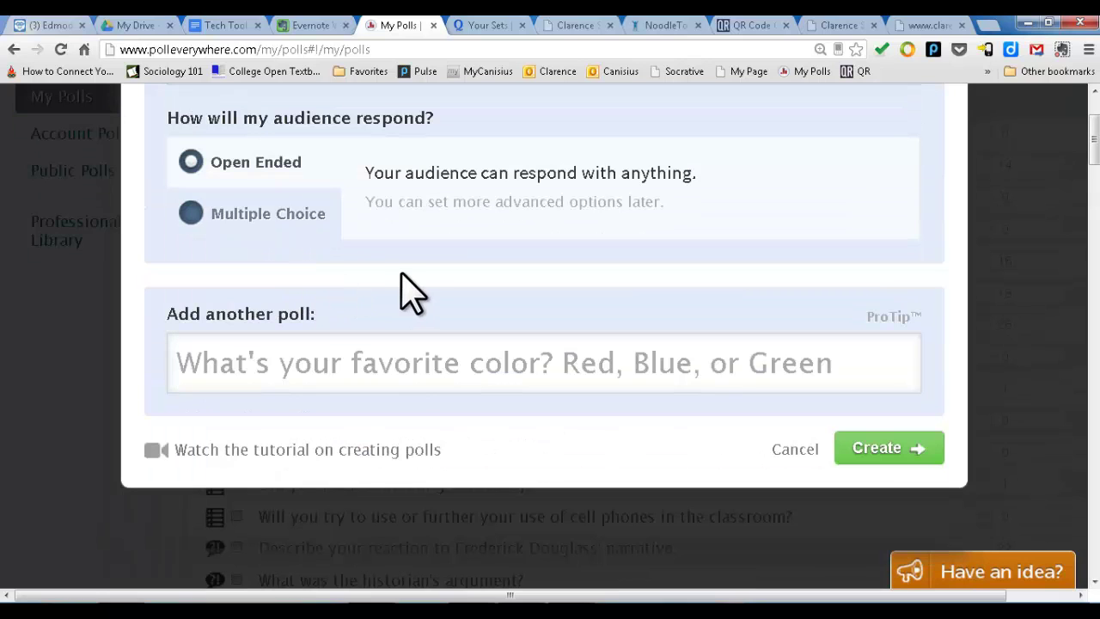
scroll(447, 266, up, 2)
scroll(490, 250, down, 3)
scroll(507, 292, down, 1)
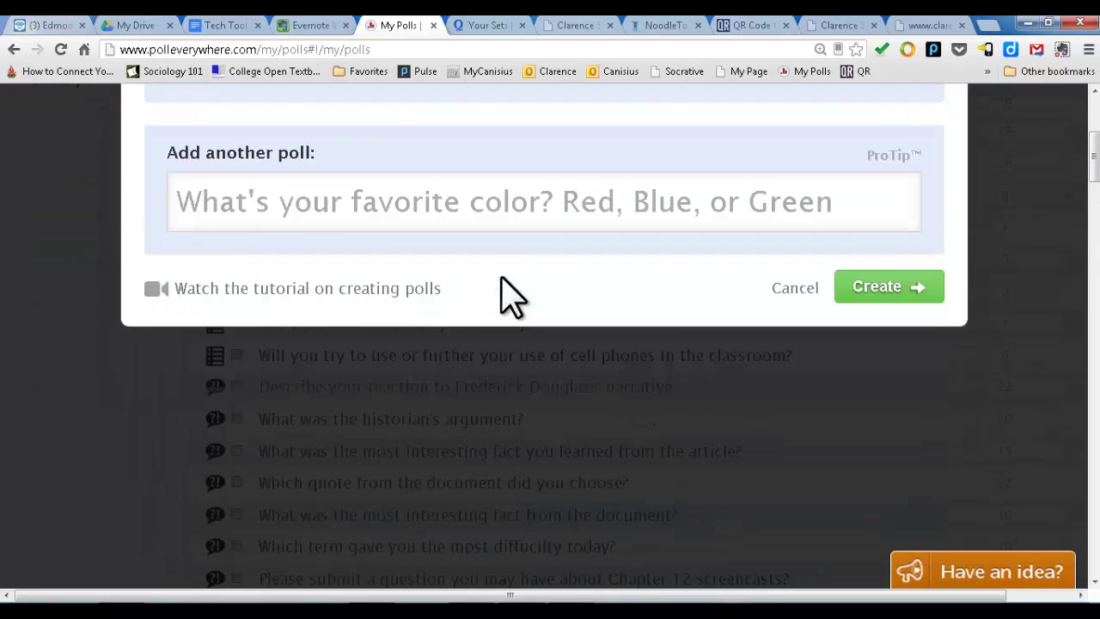
click(872, 297)
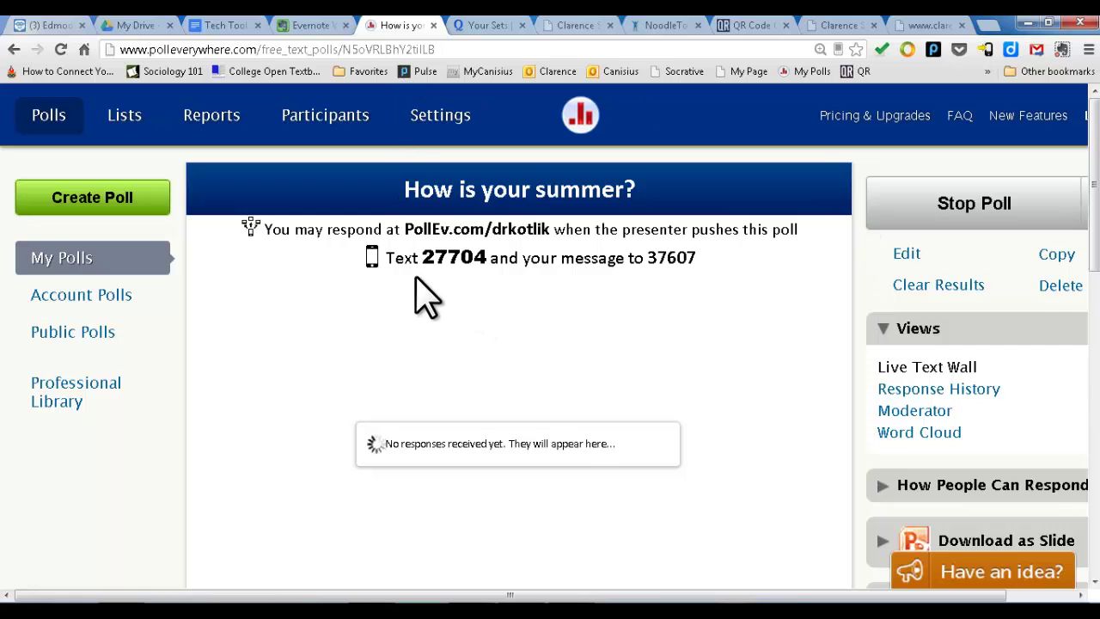
Step: Show the new 'How is your summer?' poll in fullscreen
mouse_move(705, 288)
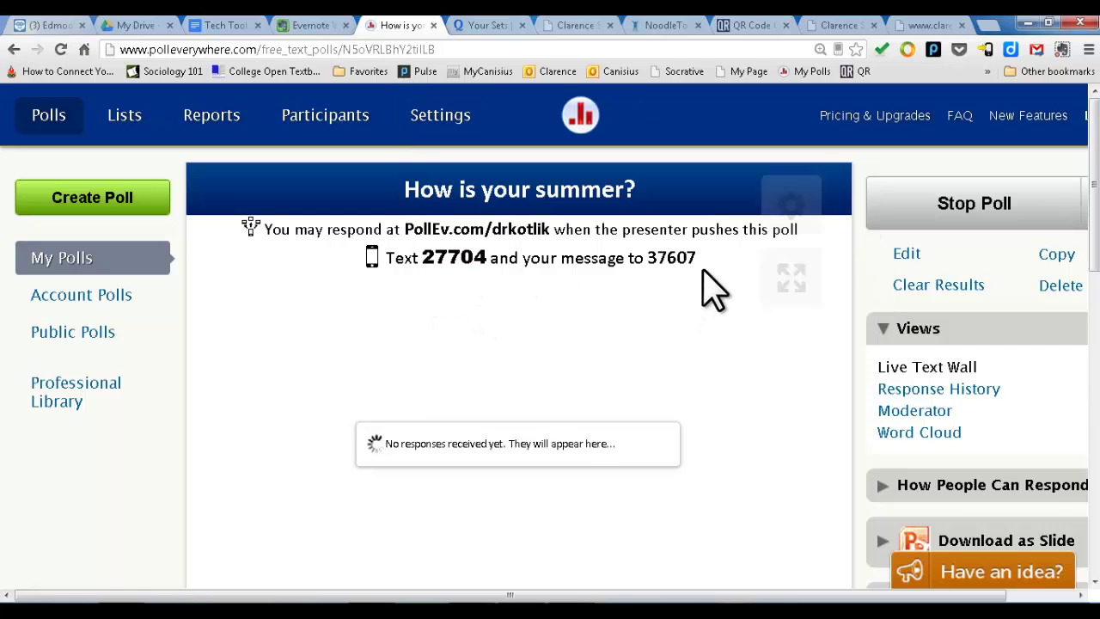
click(795, 288)
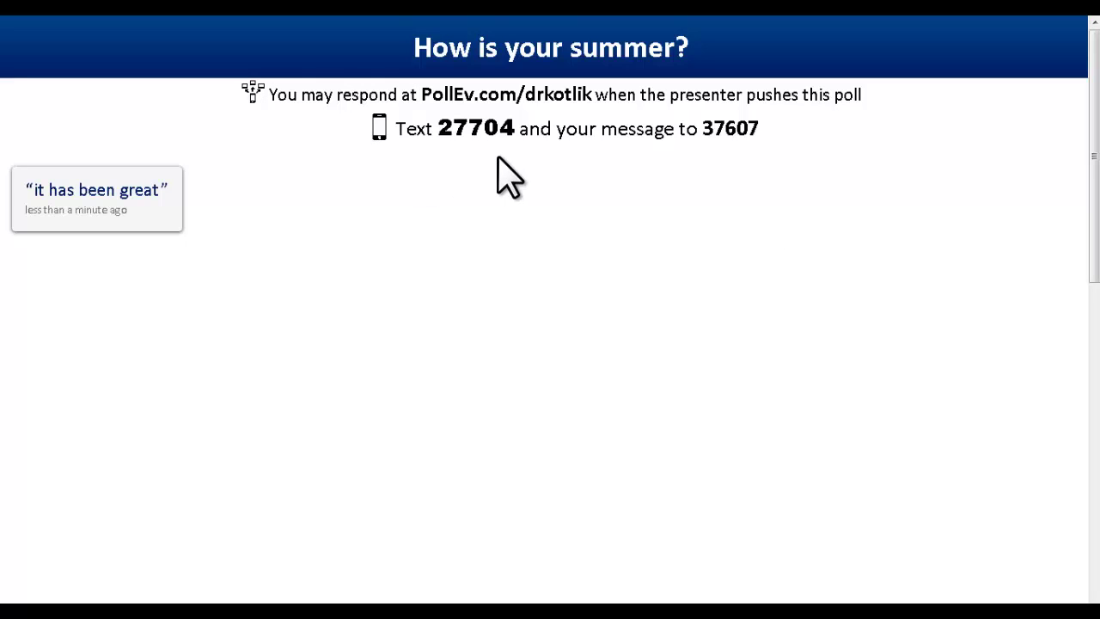
Step: Keep the fullscreen text wall showing the response 'it has been great'
mouse_move(1050, 135)
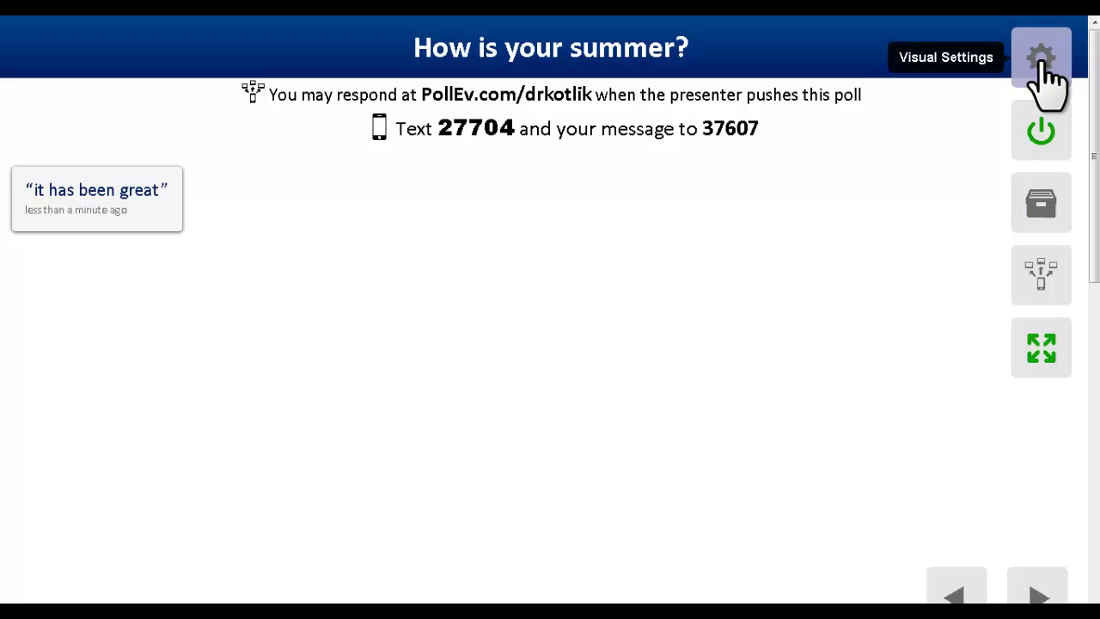
Step: Push the 'How is your summer?' poll to the audience PollEv response page
click(1042, 293)
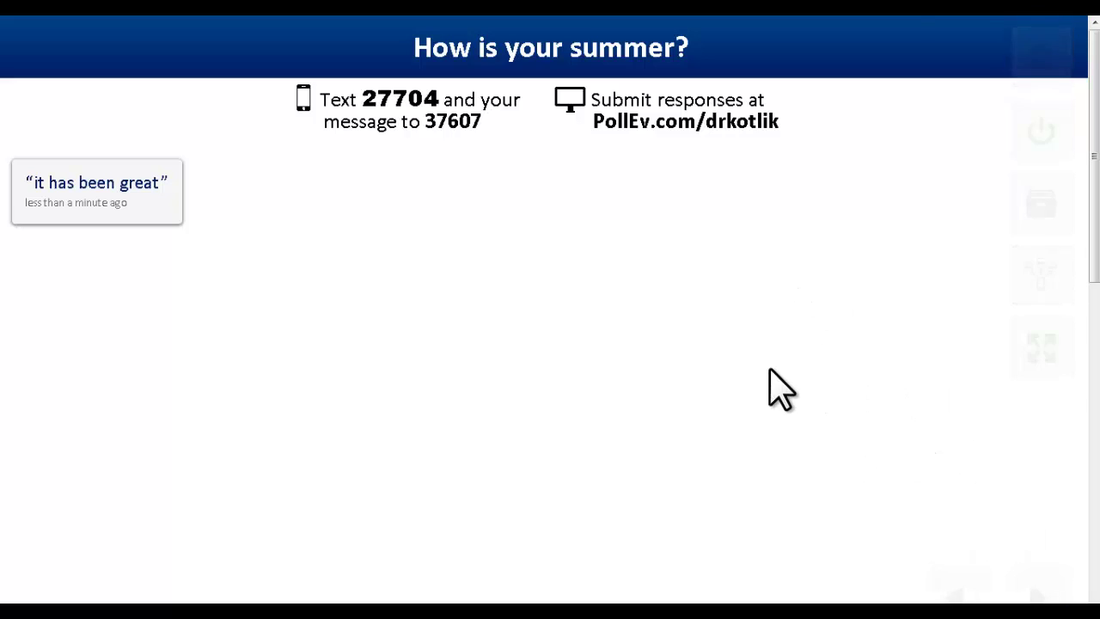
Step: Exit fullscreen and open the poll's web response page via Try it now under Private link
key(Escape)
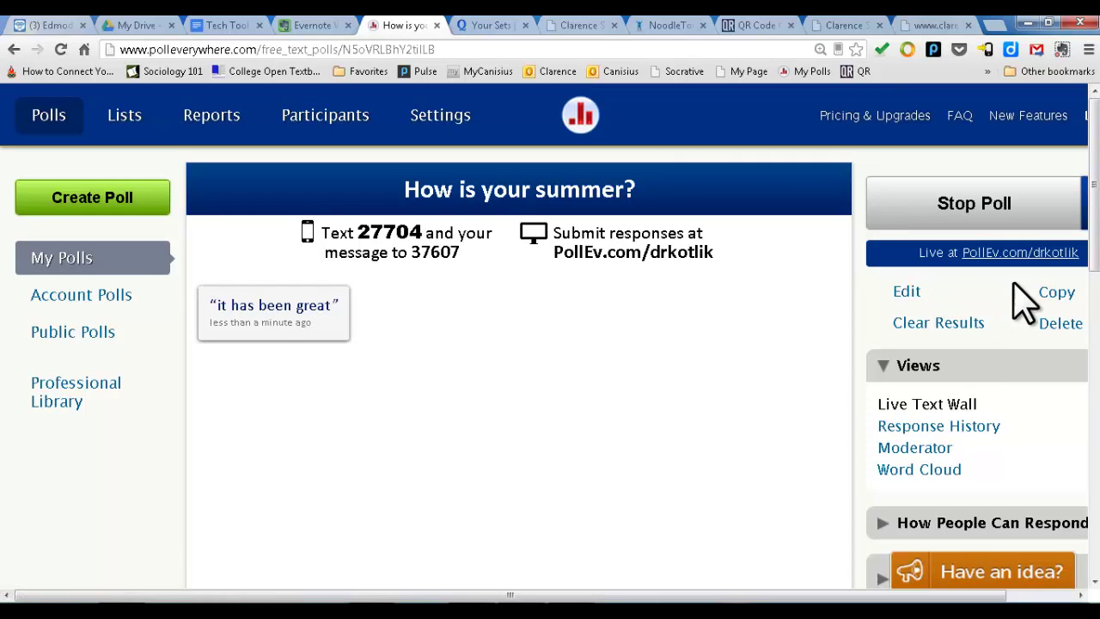
scroll(984, 378, down, 3)
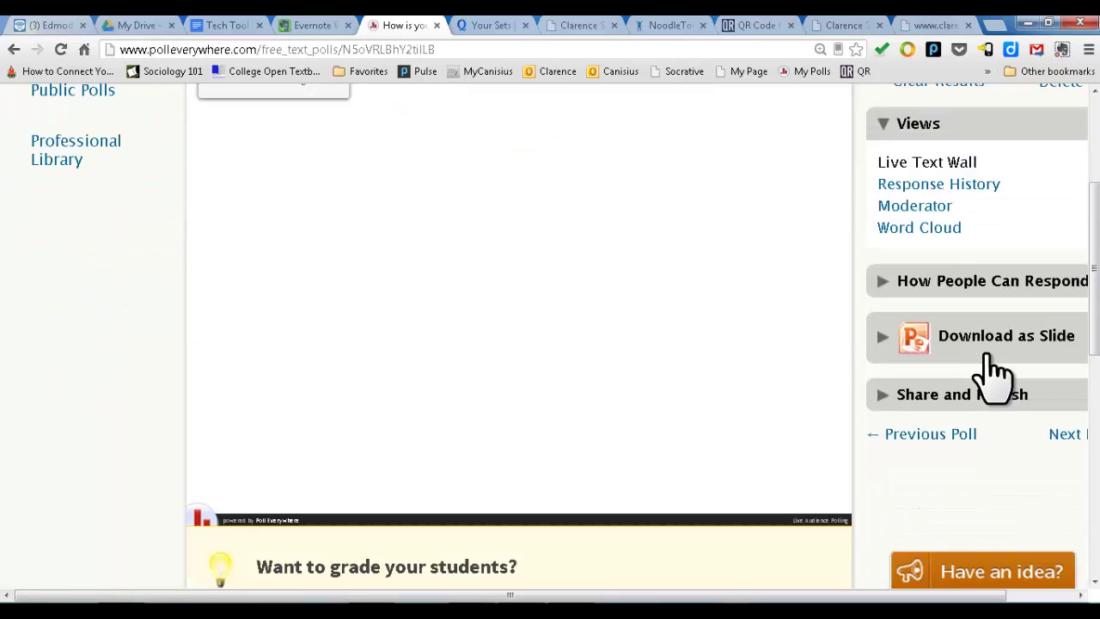
click(878, 282)
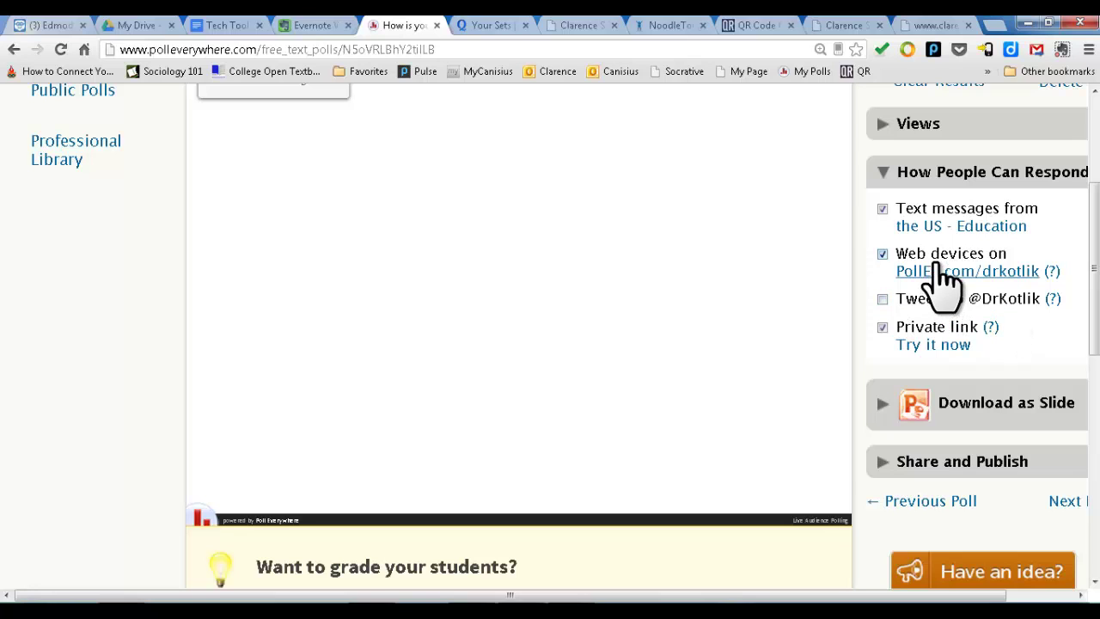
scroll(969, 290, up, 3)
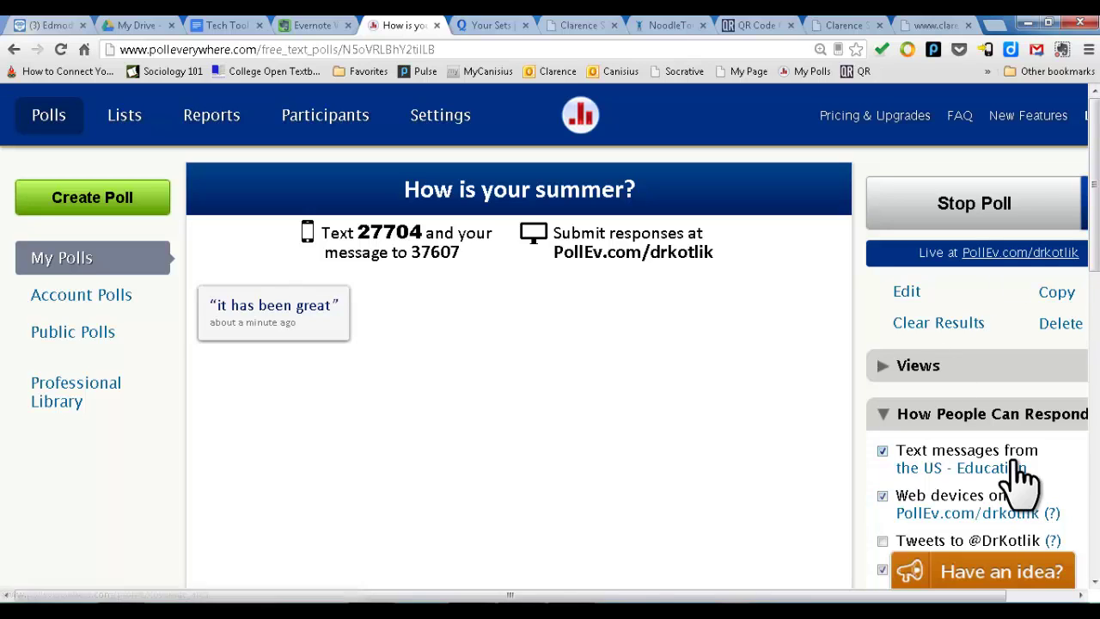
scroll(1018, 438, down, 2)
scroll(1019, 438, down, 1)
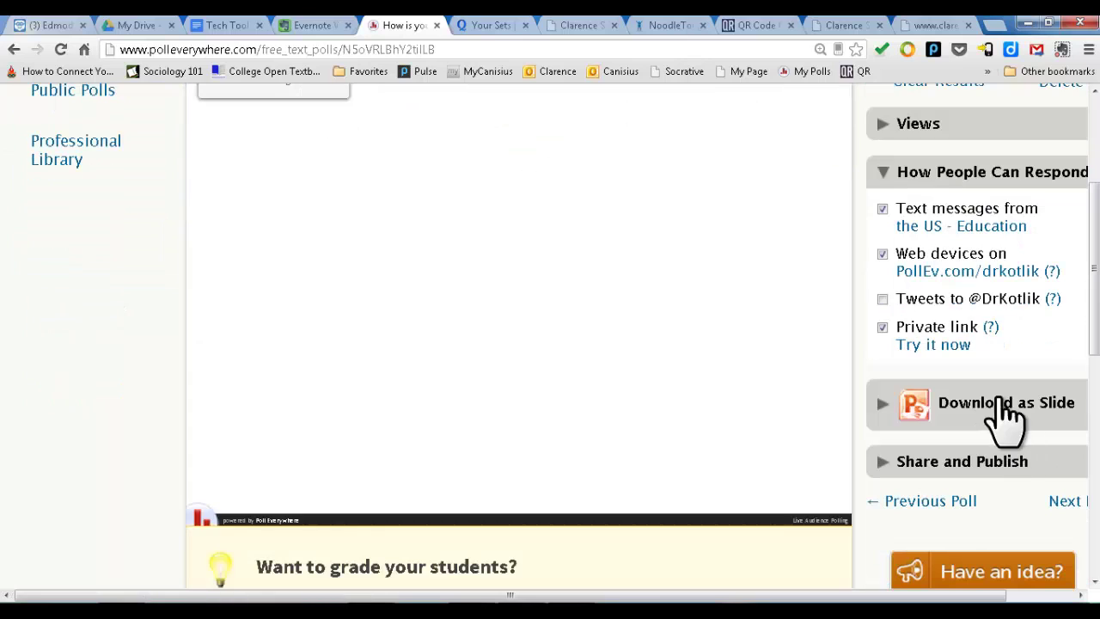
click(933, 349)
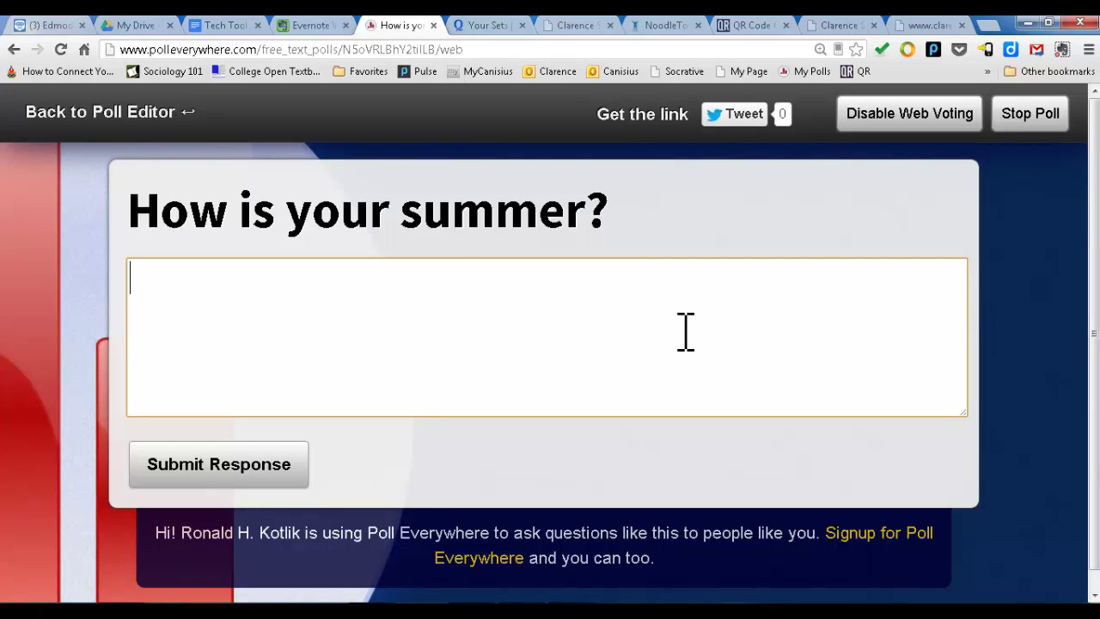
Step: Select the response page's web address, then return to the poll editor
drag(440, 49, 344, 42)
drag(464, 49, 120, 48)
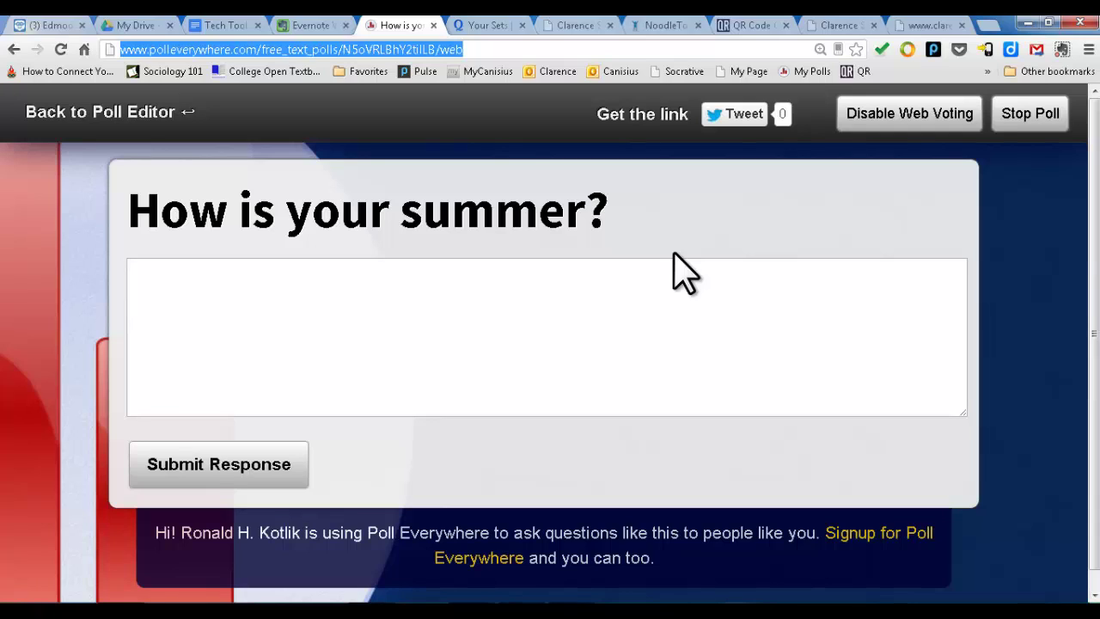
click(115, 116)
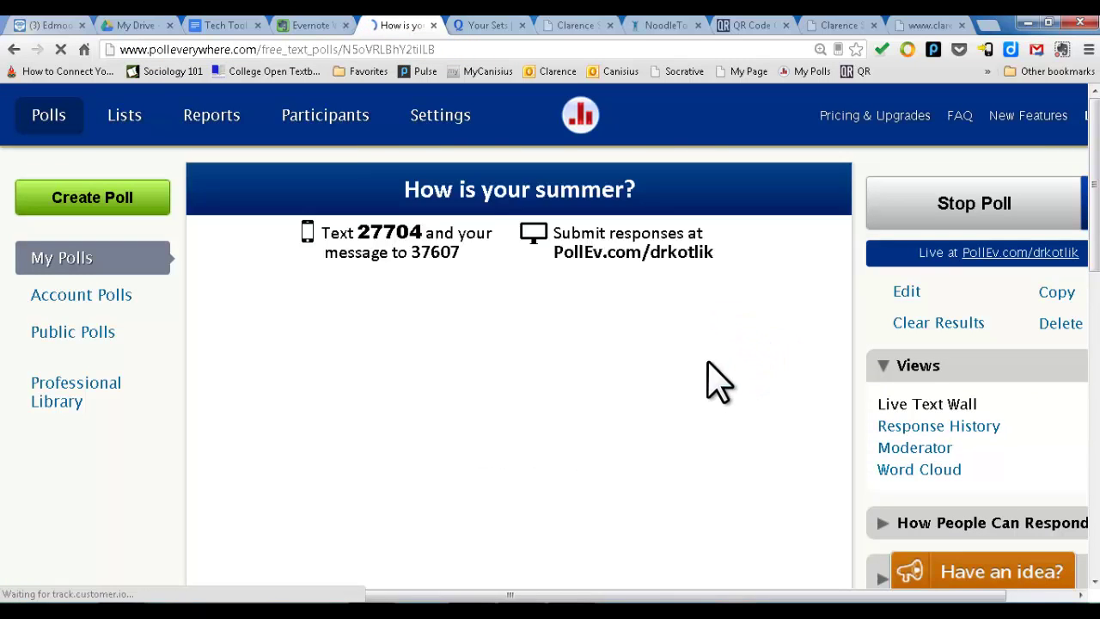
scroll(860, 344, down, 3)
scroll(830, 340, up, 3)
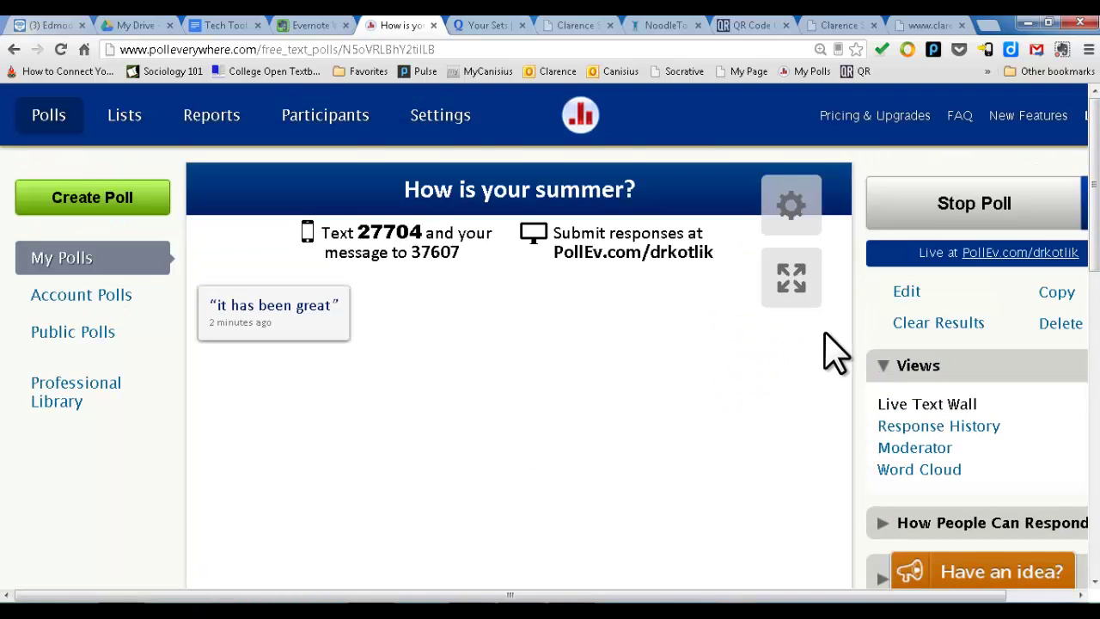
scroll(832, 351, down, 2)
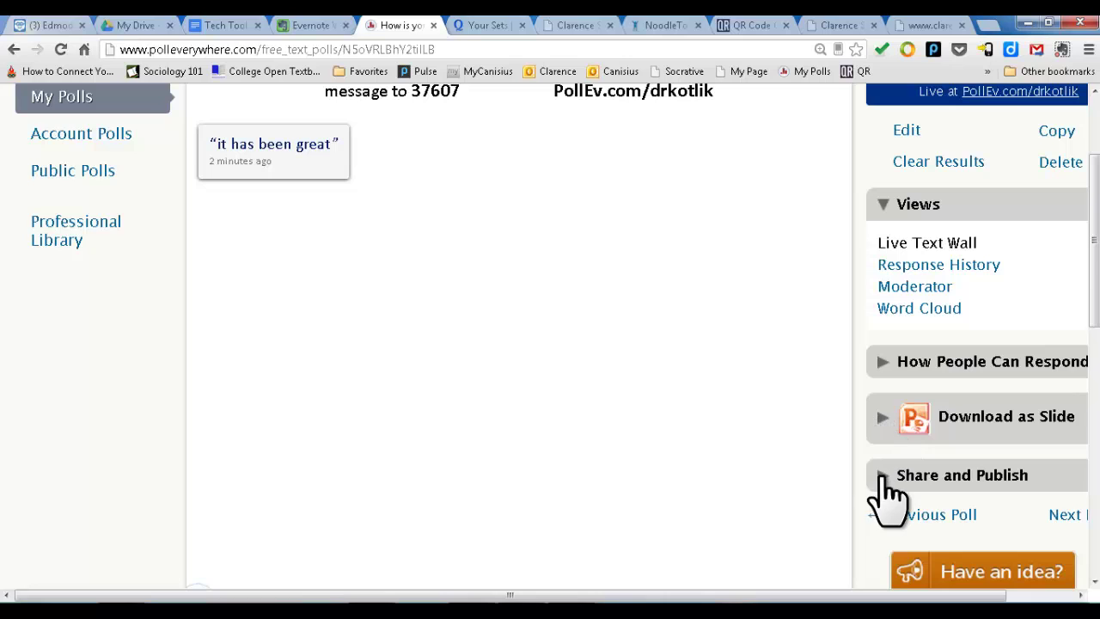
Step: Expand the poll's Share and Publish options in the sidebar
click(881, 481)
scroll(913, 430, down, 2)
scroll(909, 426, down, 1)
scroll(914, 425, up, 1)
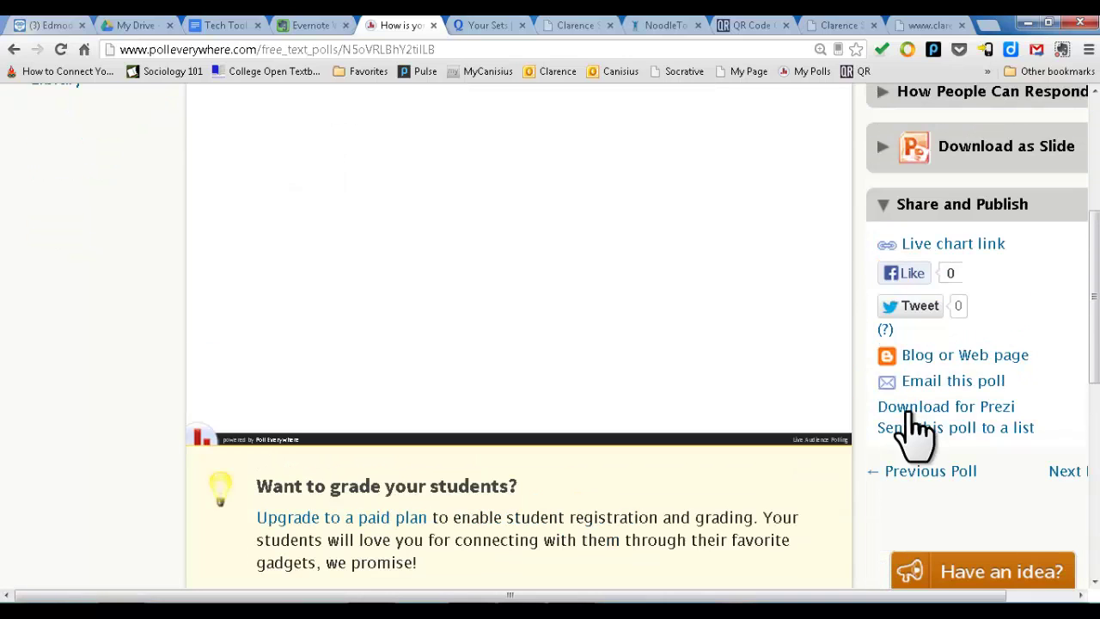
Step: Try Download for Prezi and find it unsupported
click(983, 411)
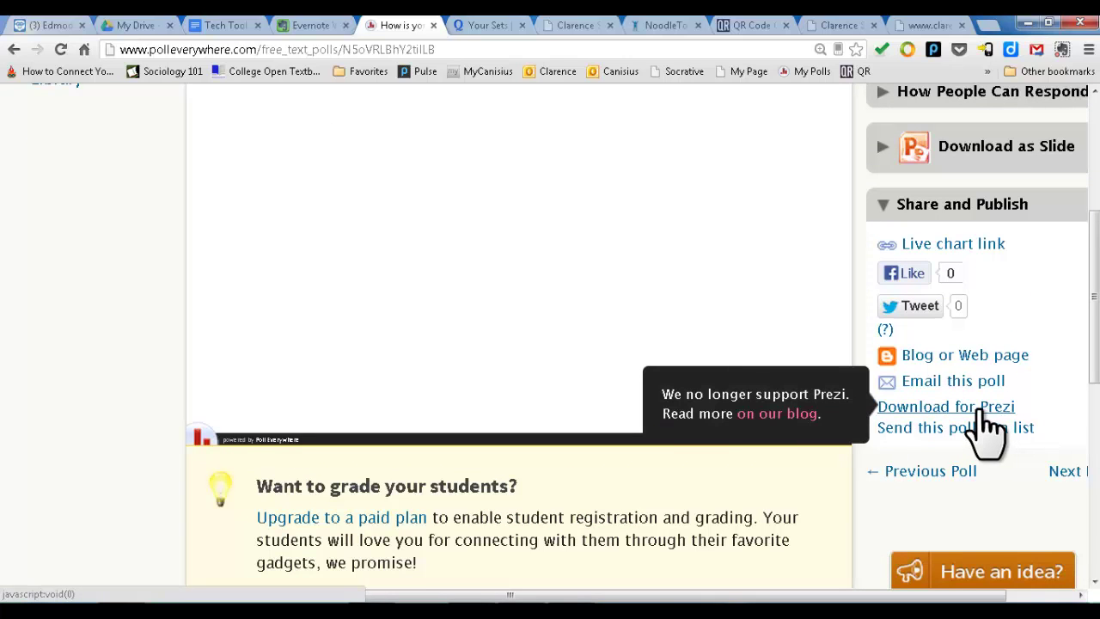
scroll(977, 422, up, 3)
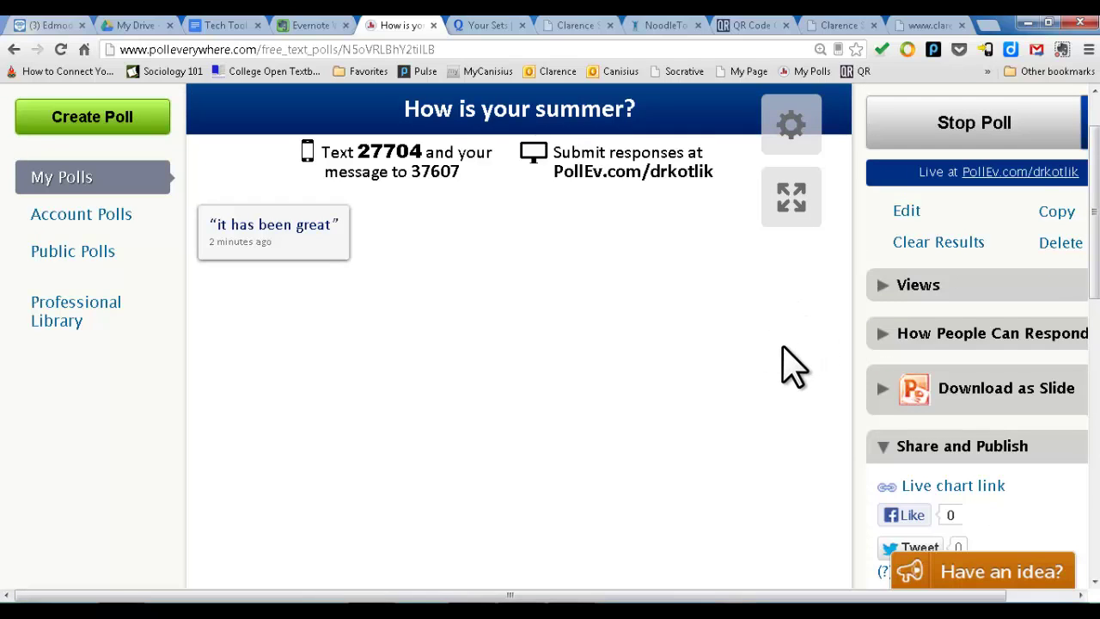
scroll(786, 361, up, 1)
scroll(804, 361, down, 2)
scroll(801, 348, down, 2)
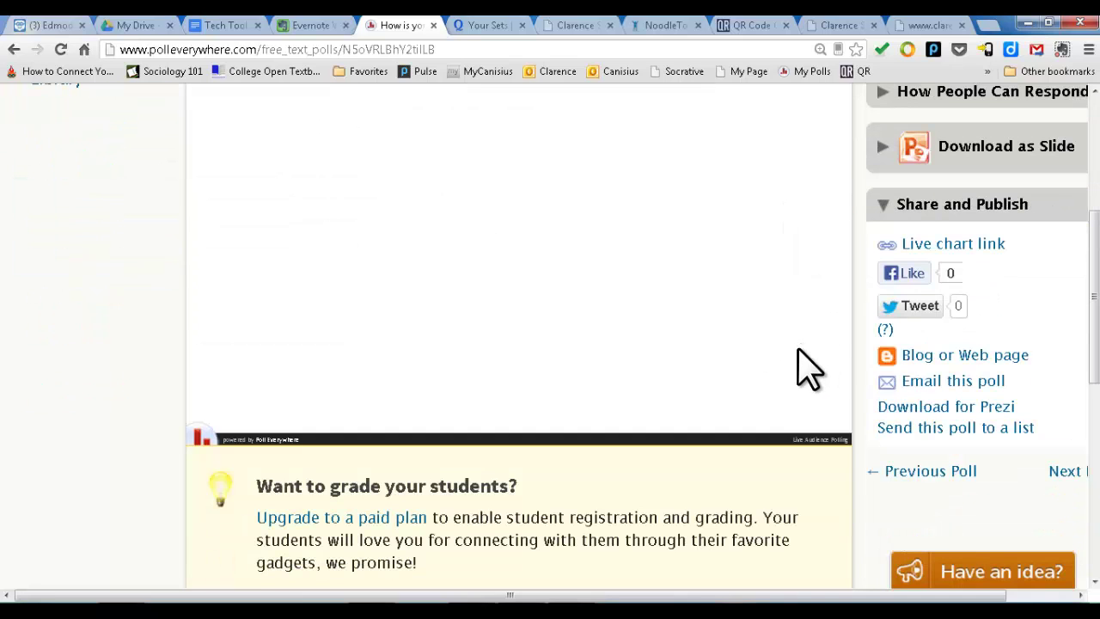
scroll(851, 320, up, 2)
scroll(859, 335, up, 1)
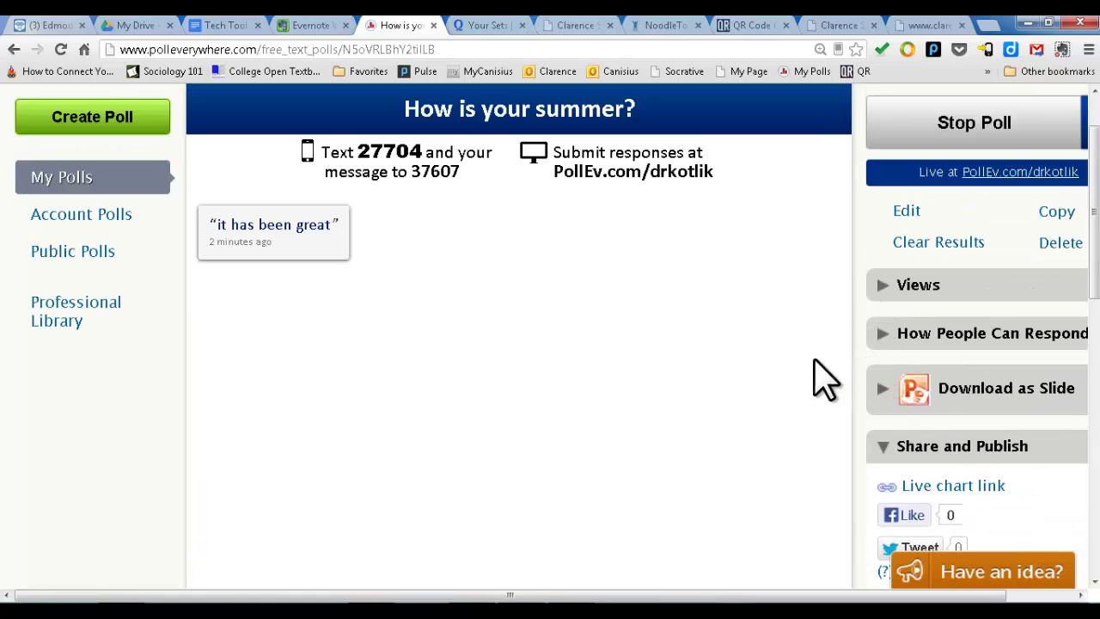
mouse_move(778, 327)
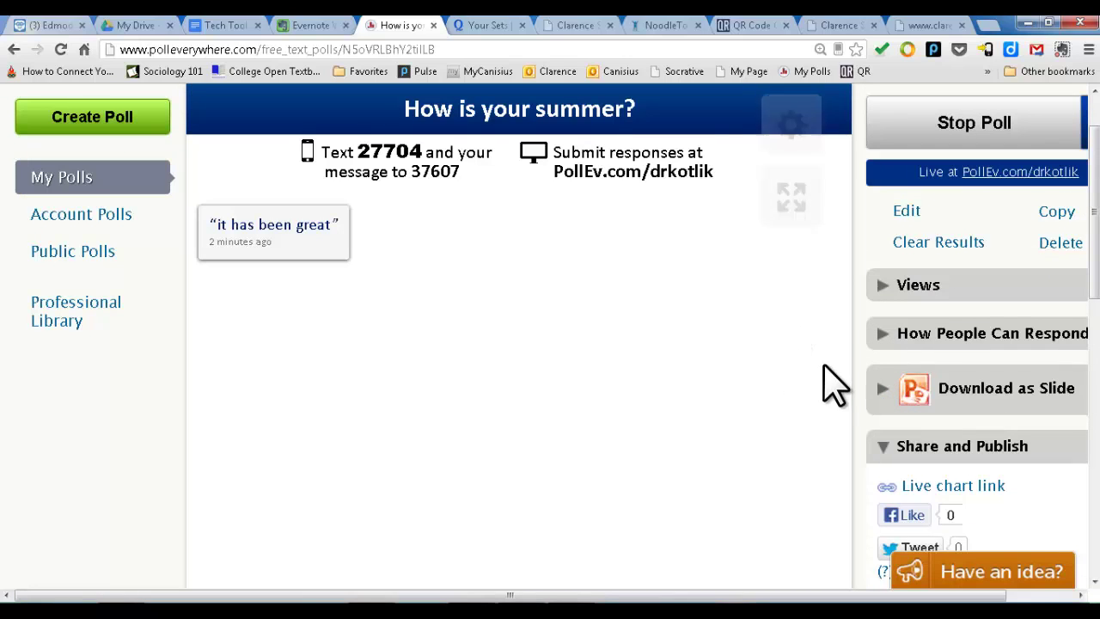
scroll(822, 364, down, 2)
scroll(816, 364, up, 1)
scroll(817, 361, down, 2)
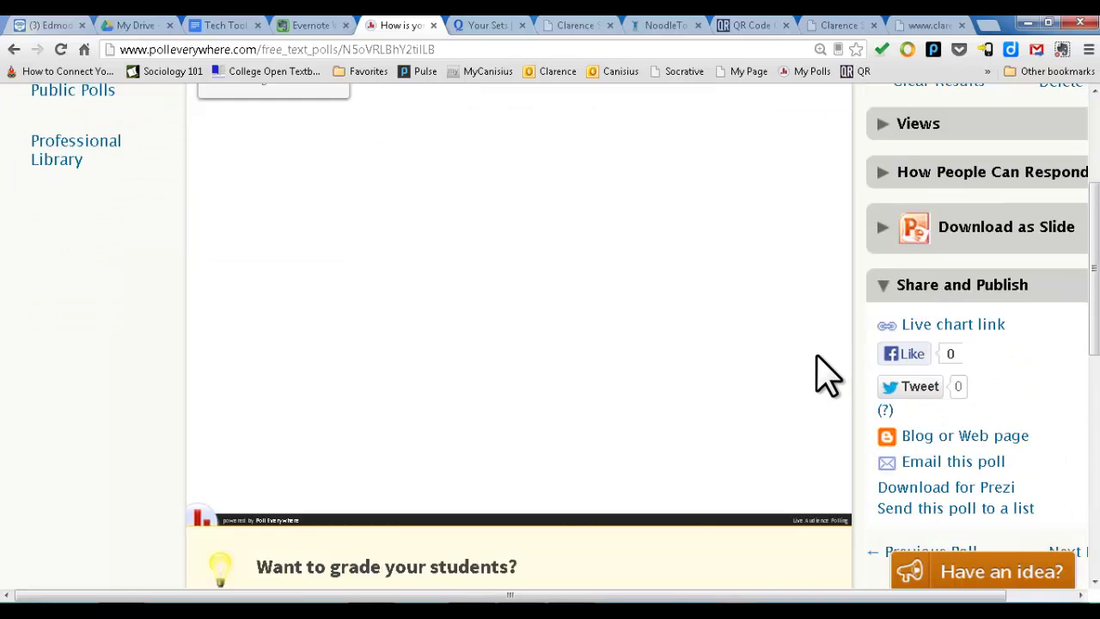
scroll(823, 373, up, 2)
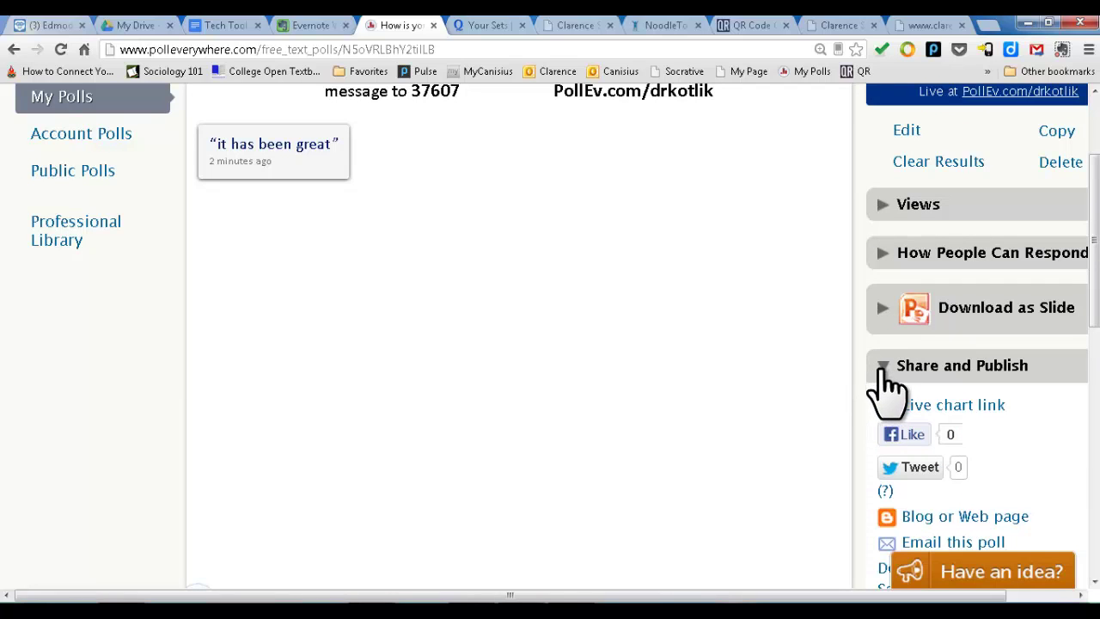
Step: Expand Download as Slide, How People Can Respond, and Views showing Live Text Wall, Response History, Moderator, Word Cloud
click(883, 307)
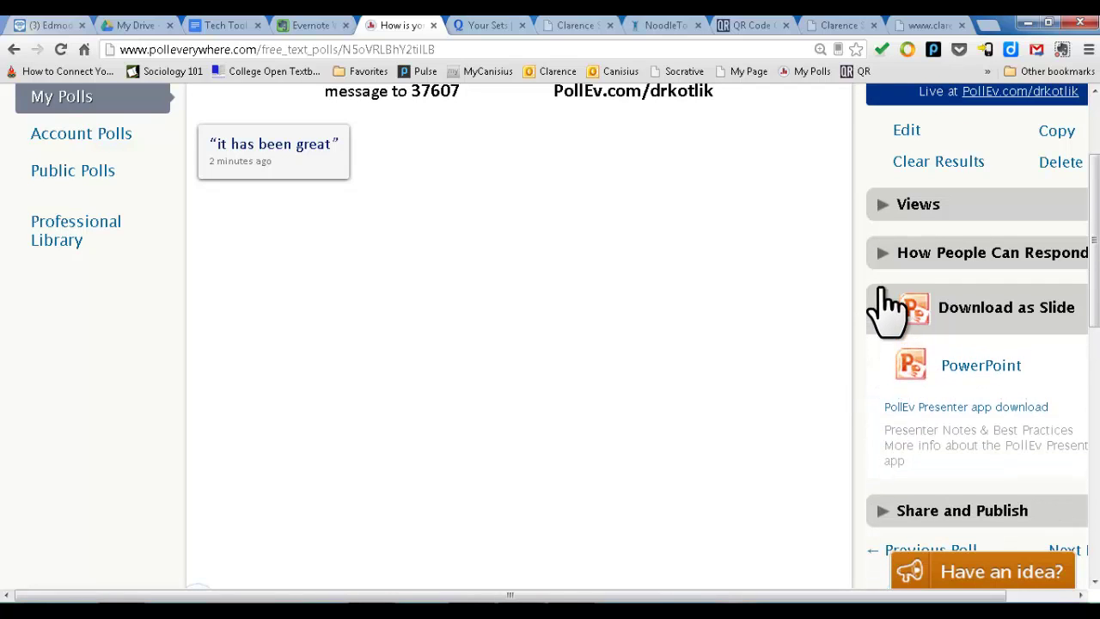
click(883, 253)
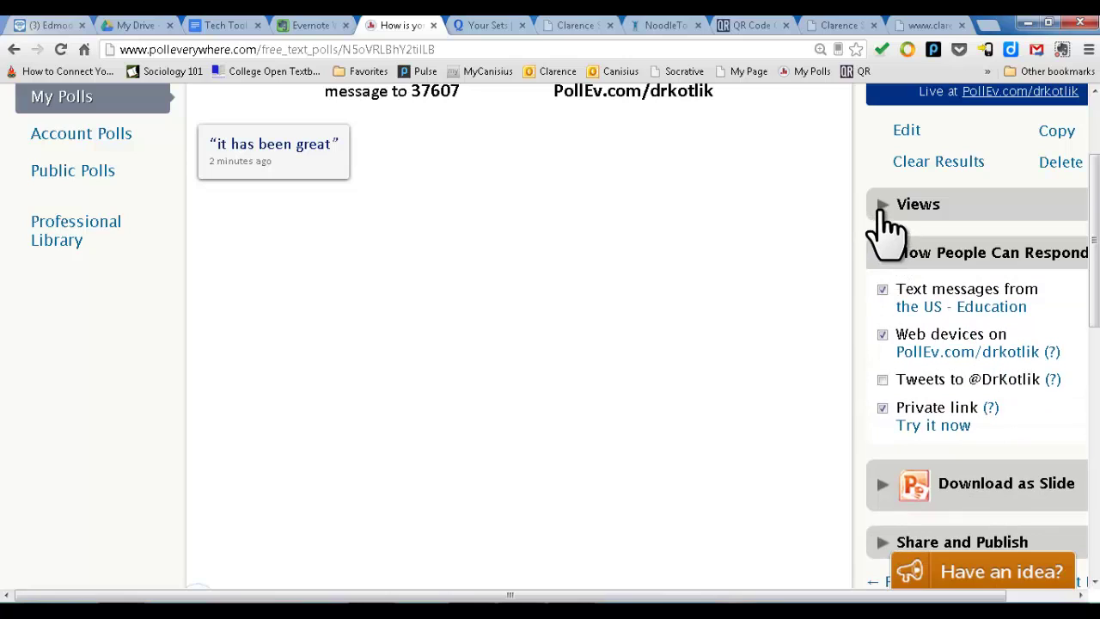
click(879, 207)
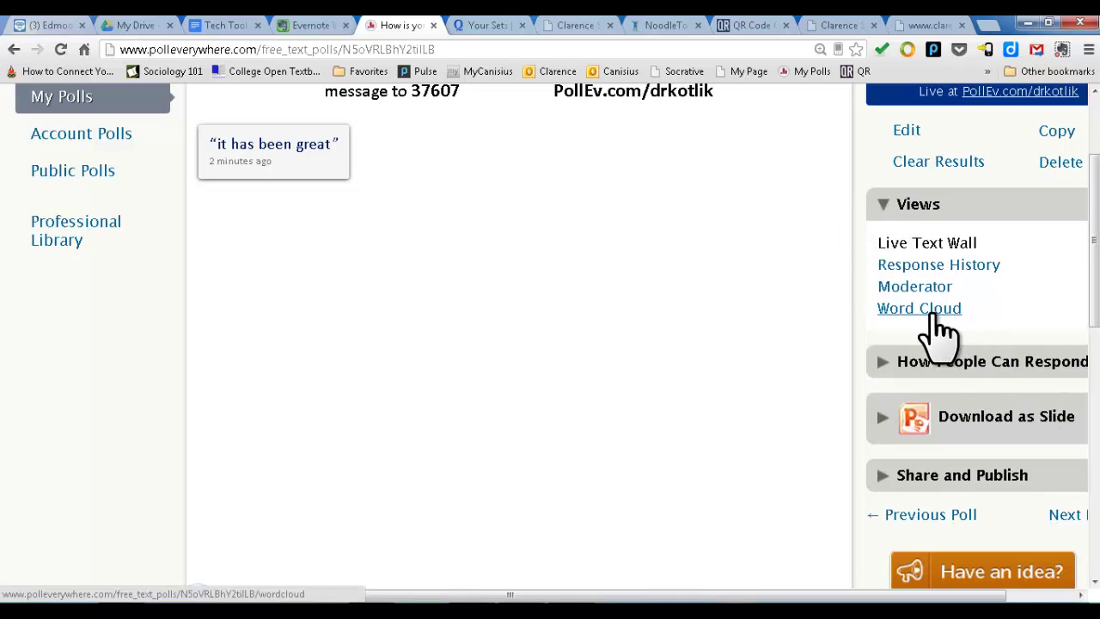
scroll(787, 331, up, 2)
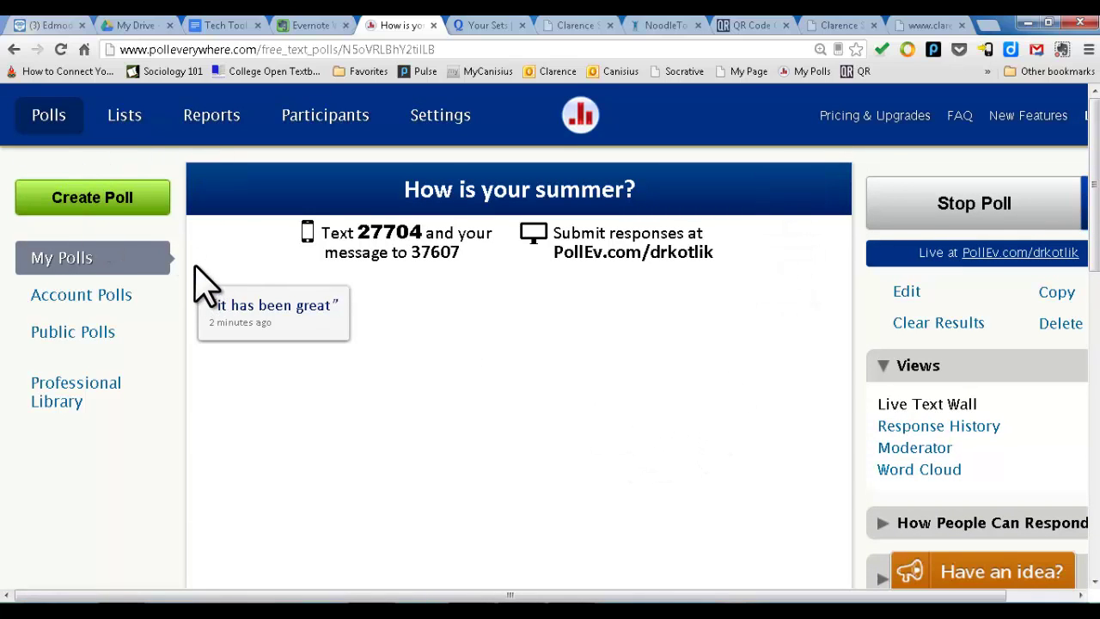
click(120, 262)
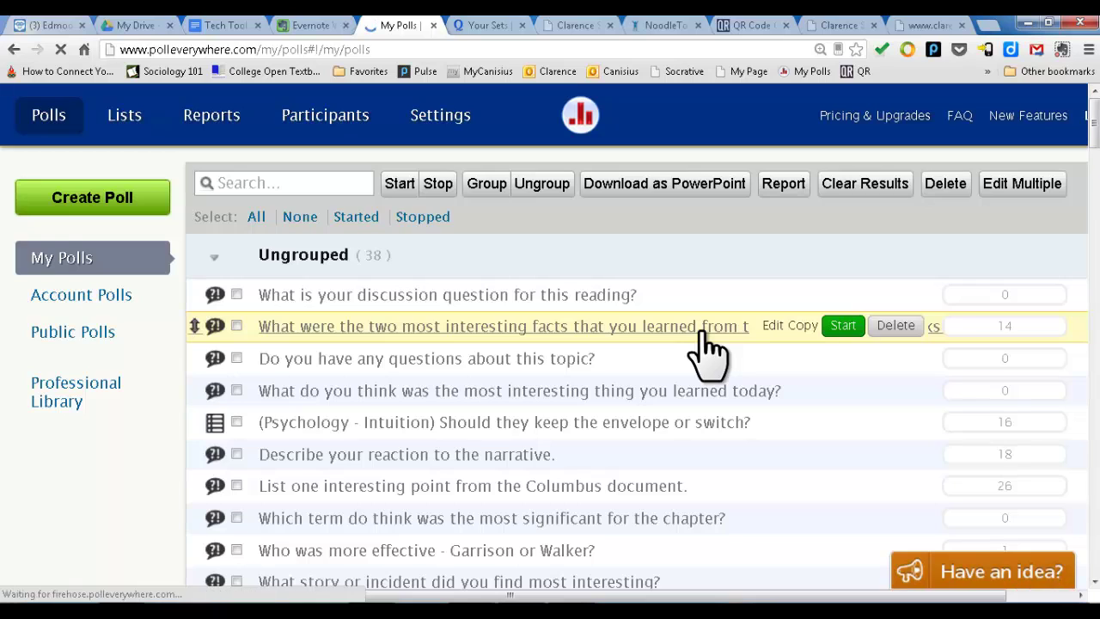
scroll(692, 348, down, 2)
scroll(722, 337, down, 1)
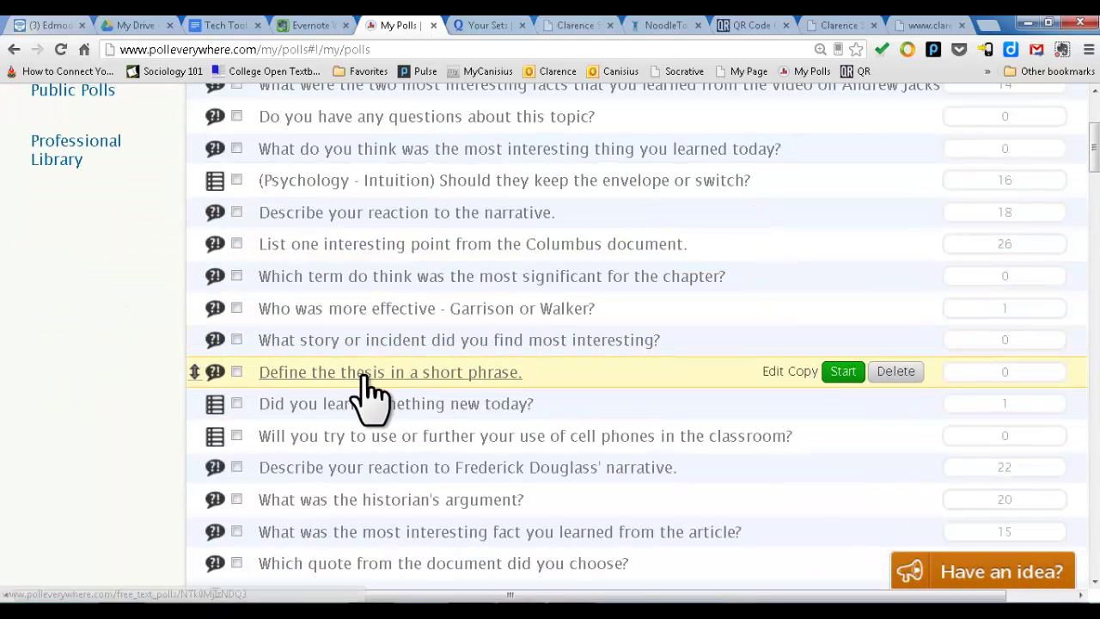
click(453, 379)
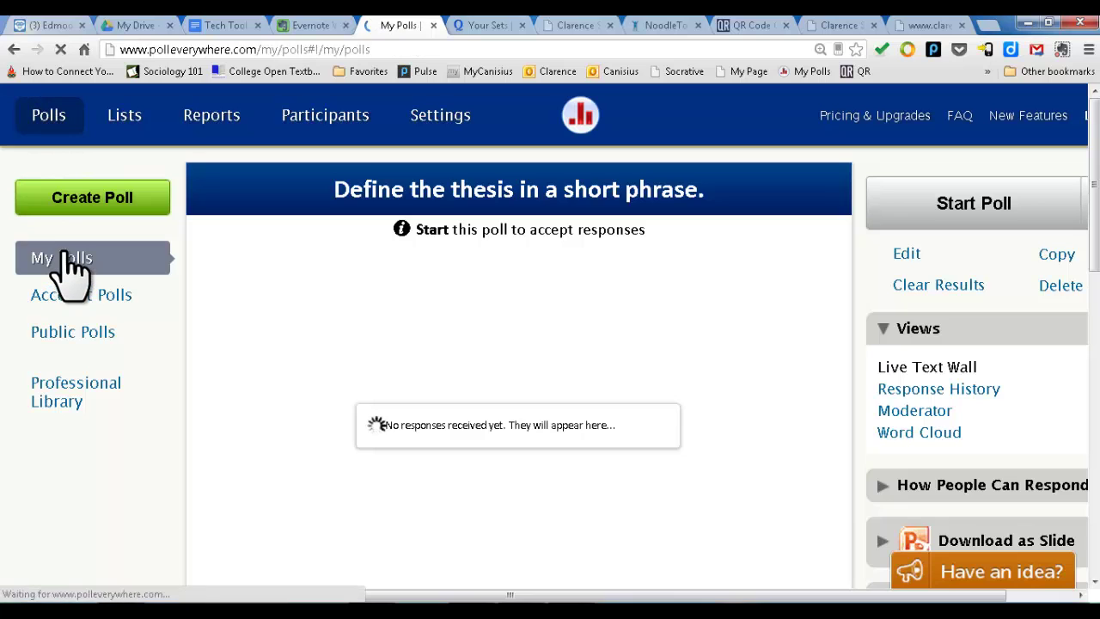
scroll(688, 477, down, 4)
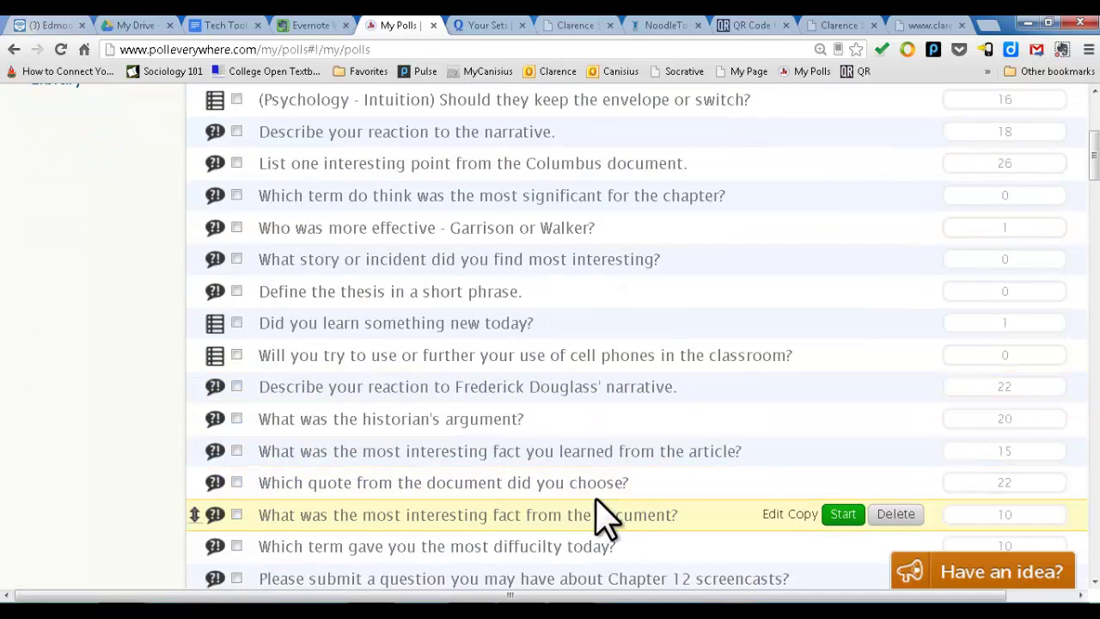
Step: Open the saved poll 'Which quote from the document did you choose?' and display its quote responses fullscreen
click(556, 484)
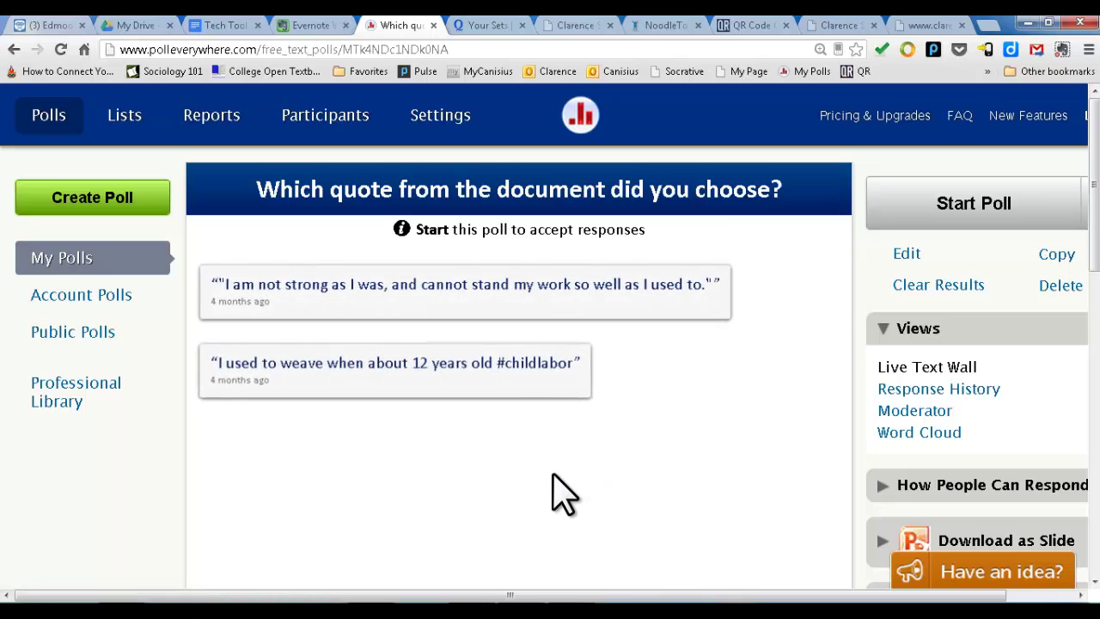
mouse_move(722, 476)
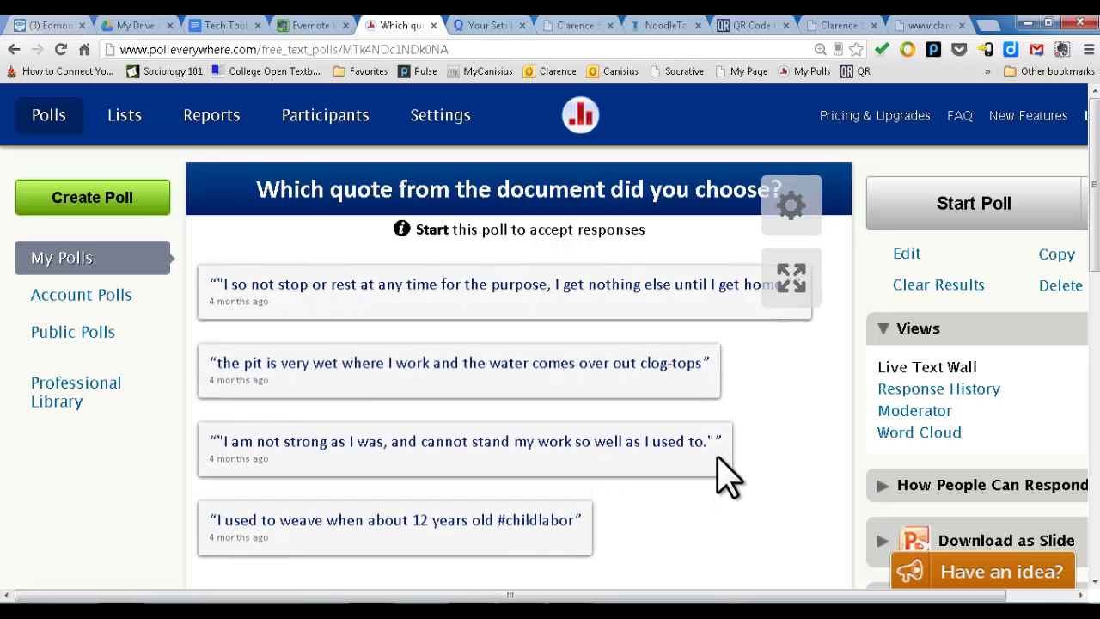
click(792, 288)
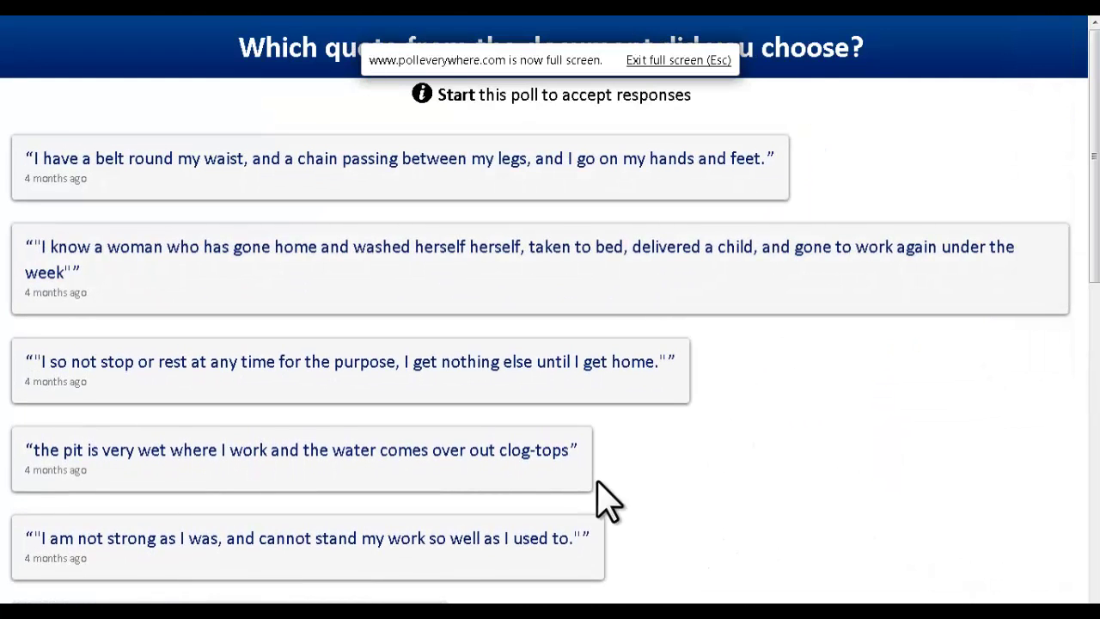
Step: Spotlight the belt-and-chain, road-is-very-steep and woman-delivering-a-child quotes in large type
click(583, 188)
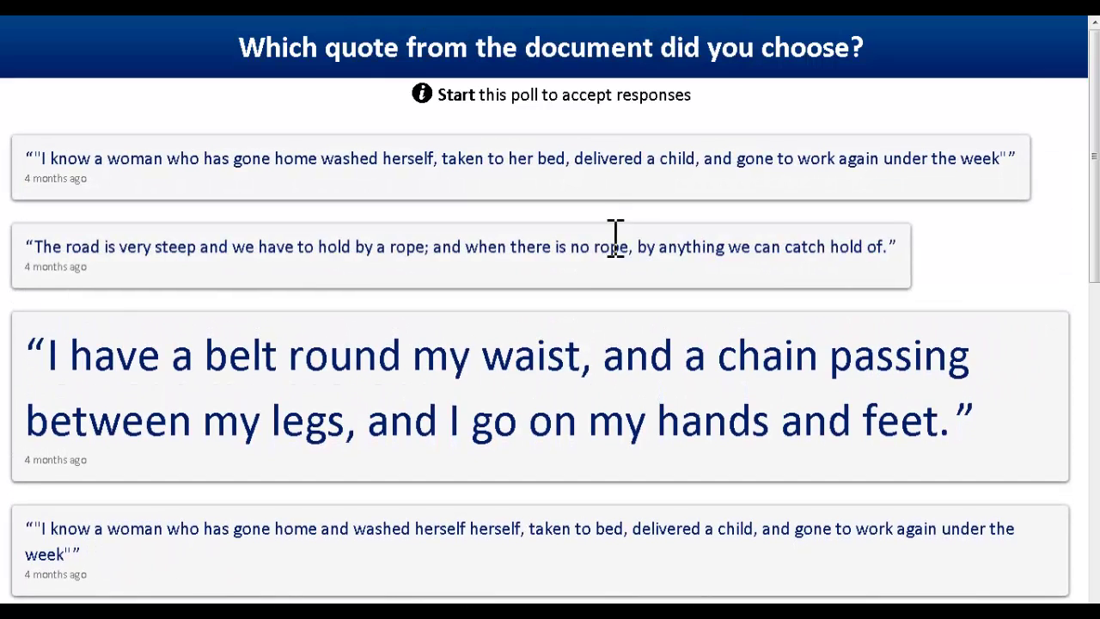
click(615, 248)
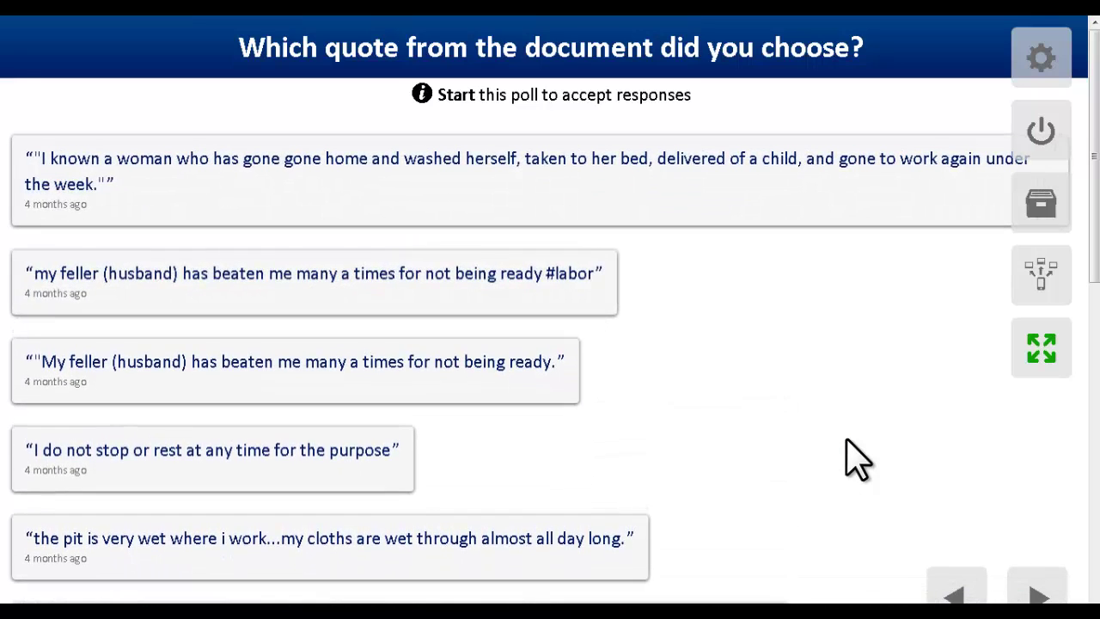
click(511, 194)
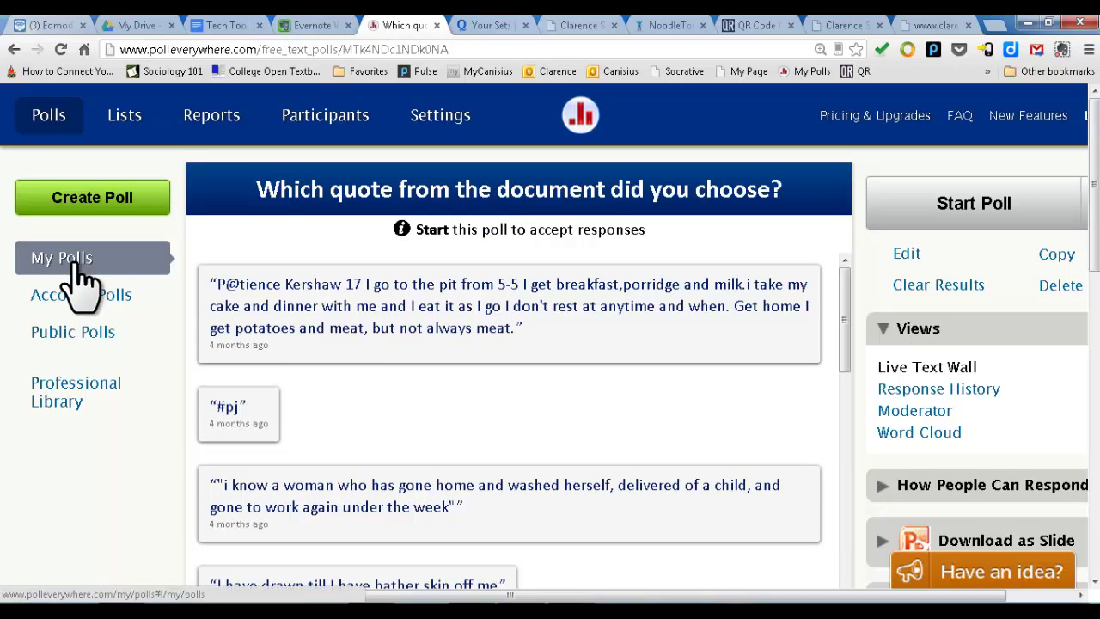
Step: From My Polls, open 'What was Murray's argument?' in the Civil War - Murray Article group
click(79, 266)
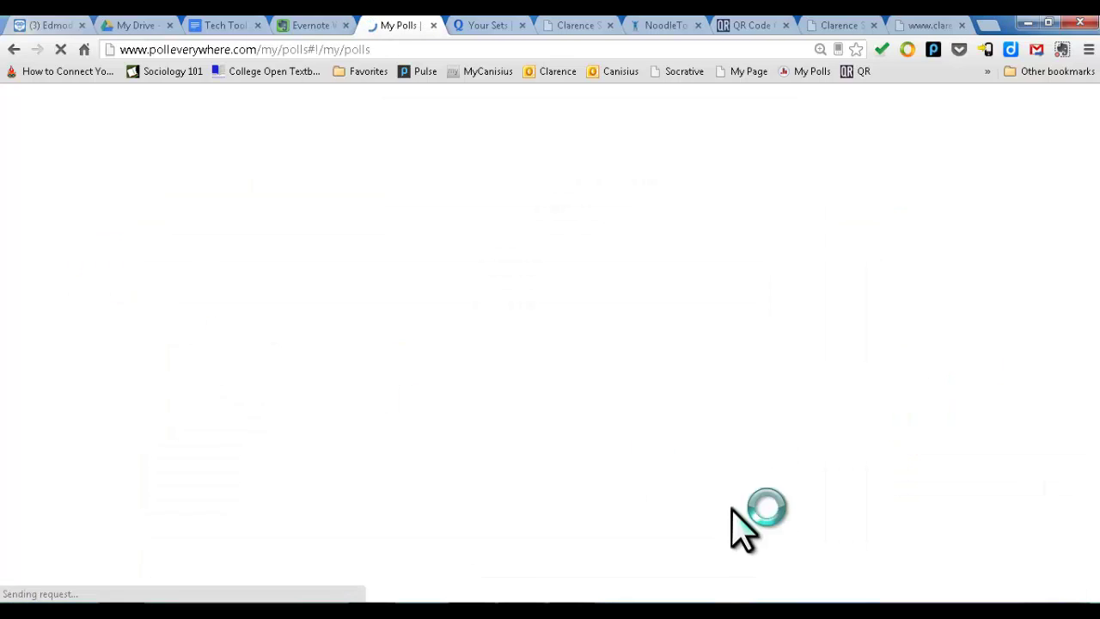
scroll(666, 447, down, 7)
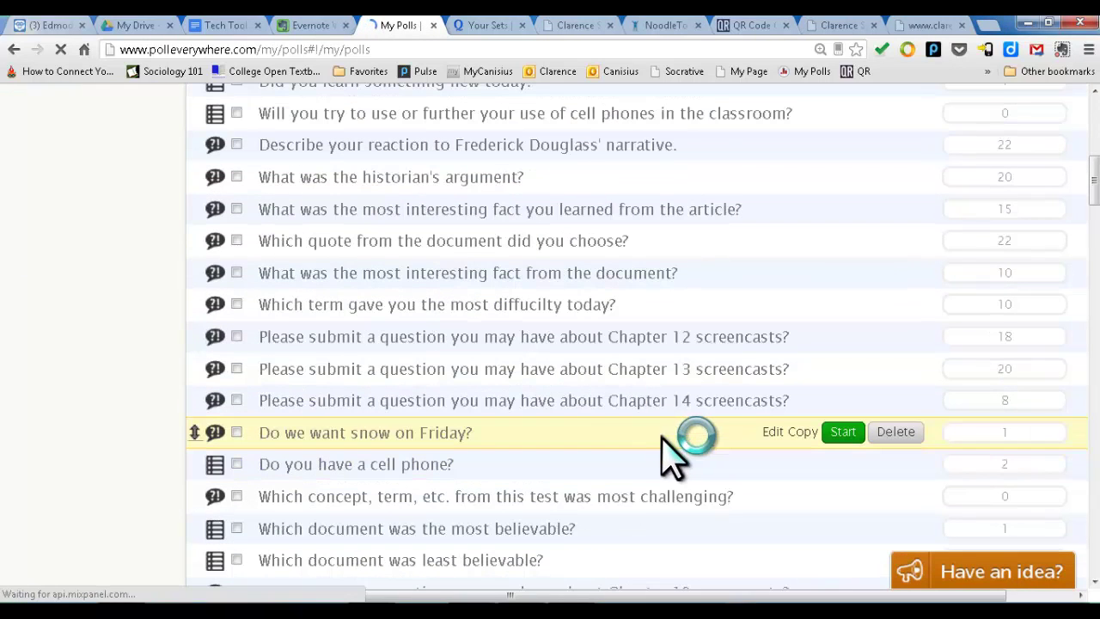
scroll(677, 448, down, 8)
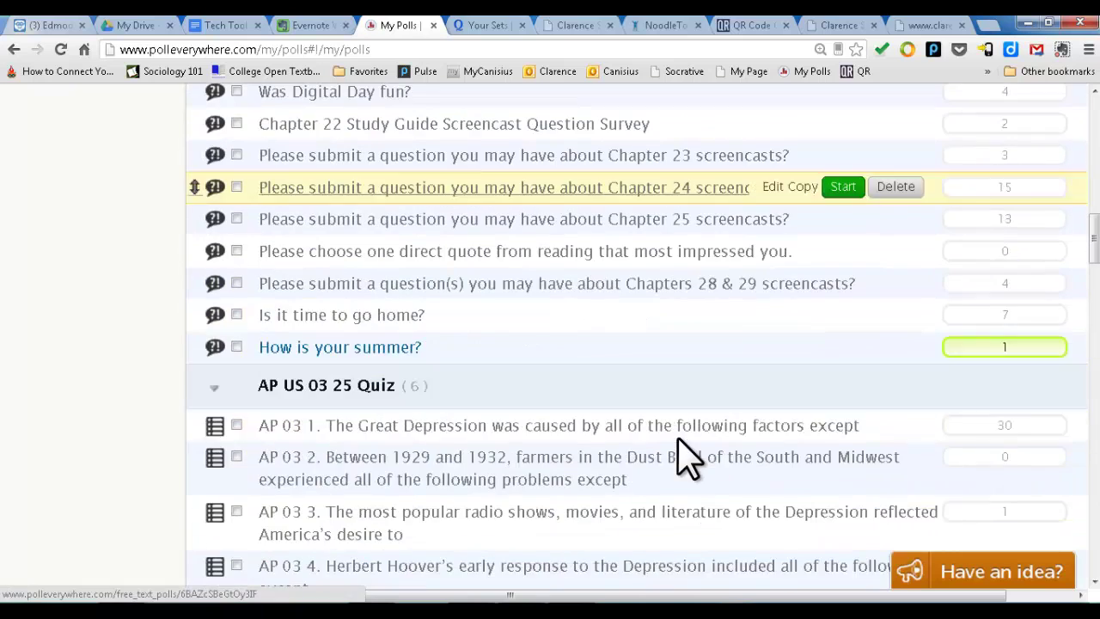
scroll(686, 462, down, 6)
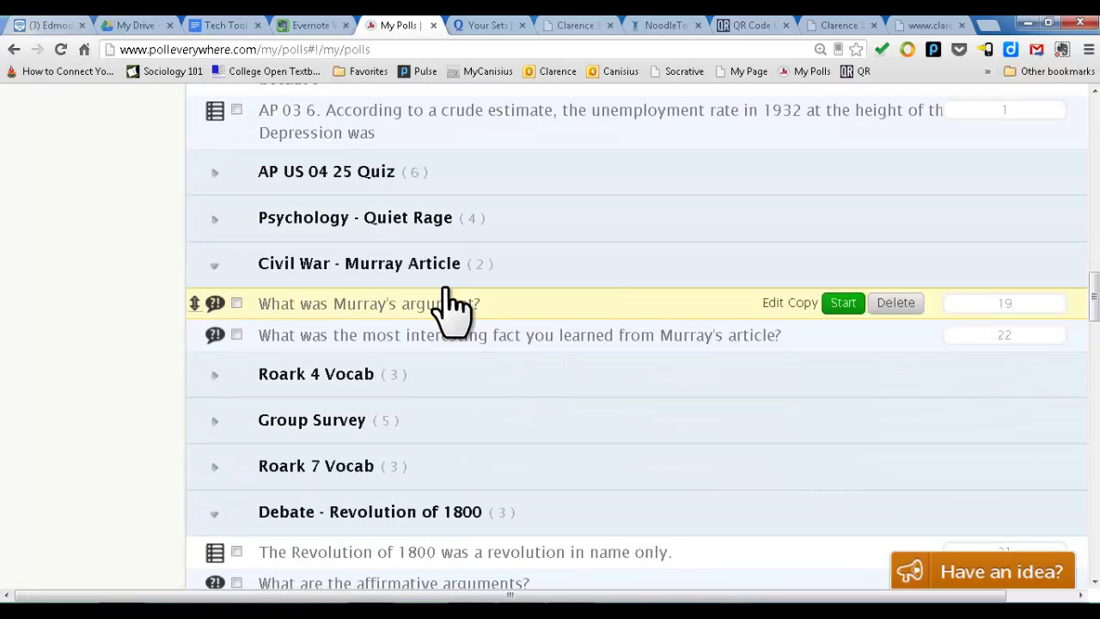
click(444, 308)
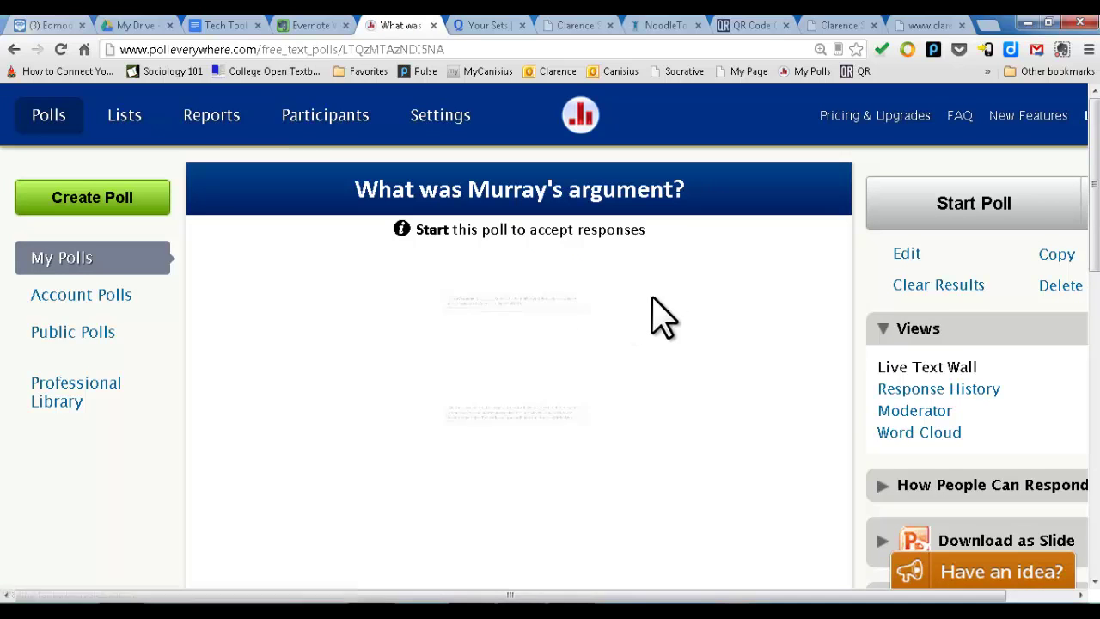
Step: Spotlight the secession, military-tradition and bigger-population responses fullscreen, then exit and return to My Polls
mouse_move(712, 324)
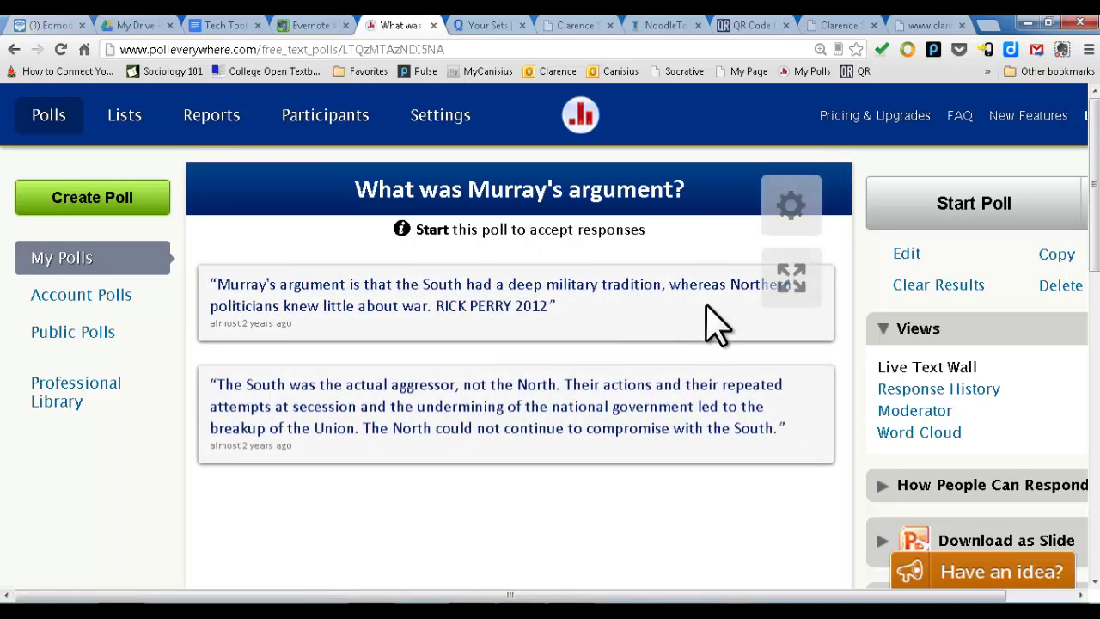
click(786, 279)
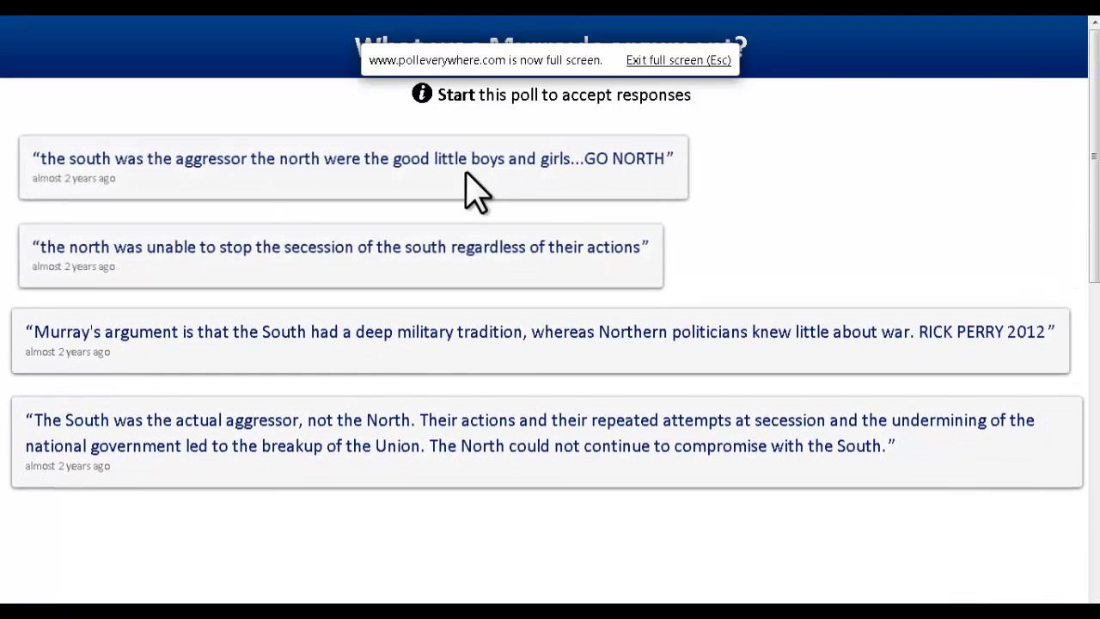
click(457, 249)
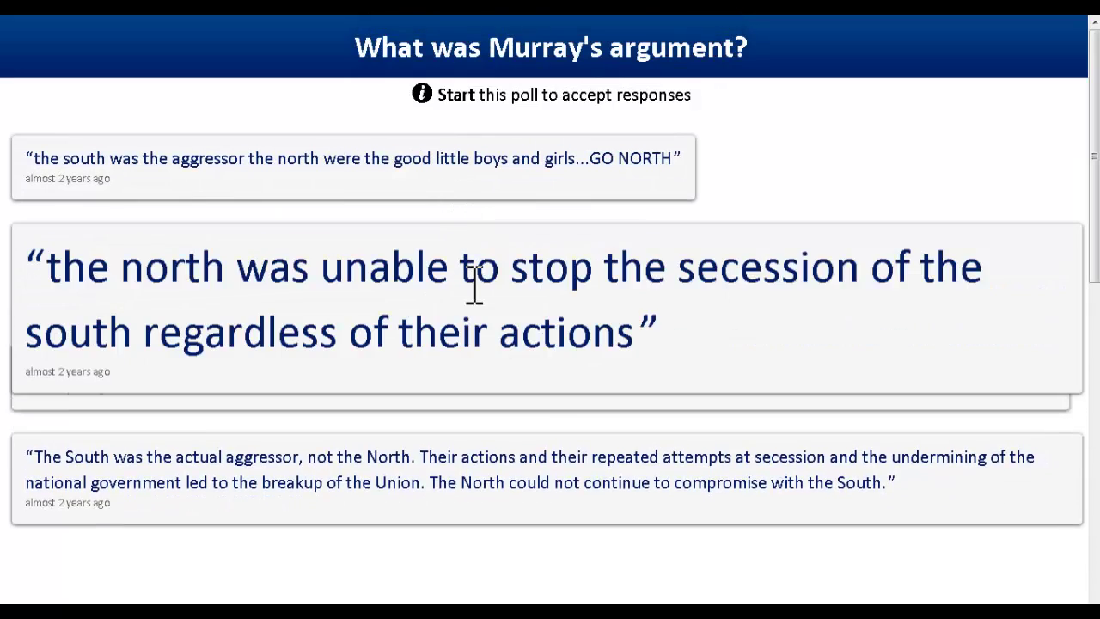
click(531, 464)
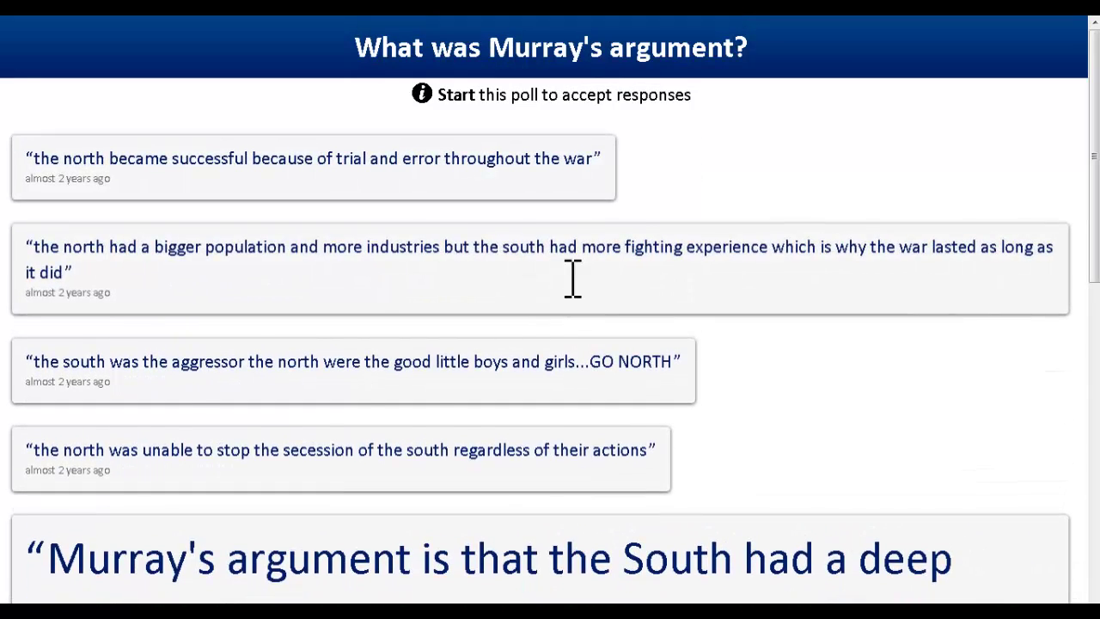
click(572, 277)
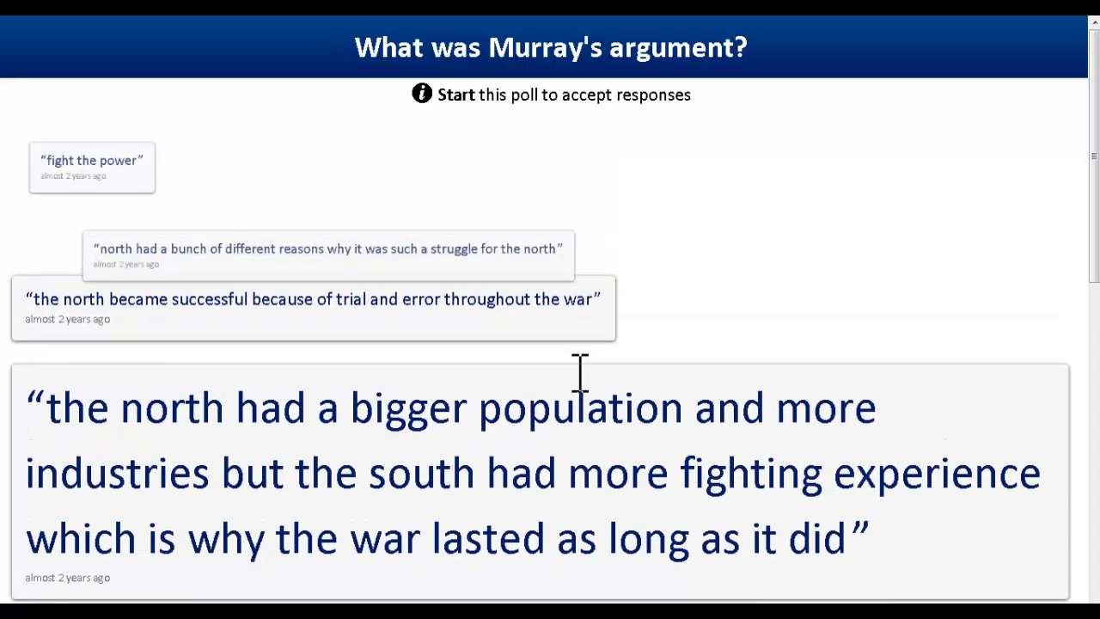
key(Escape)
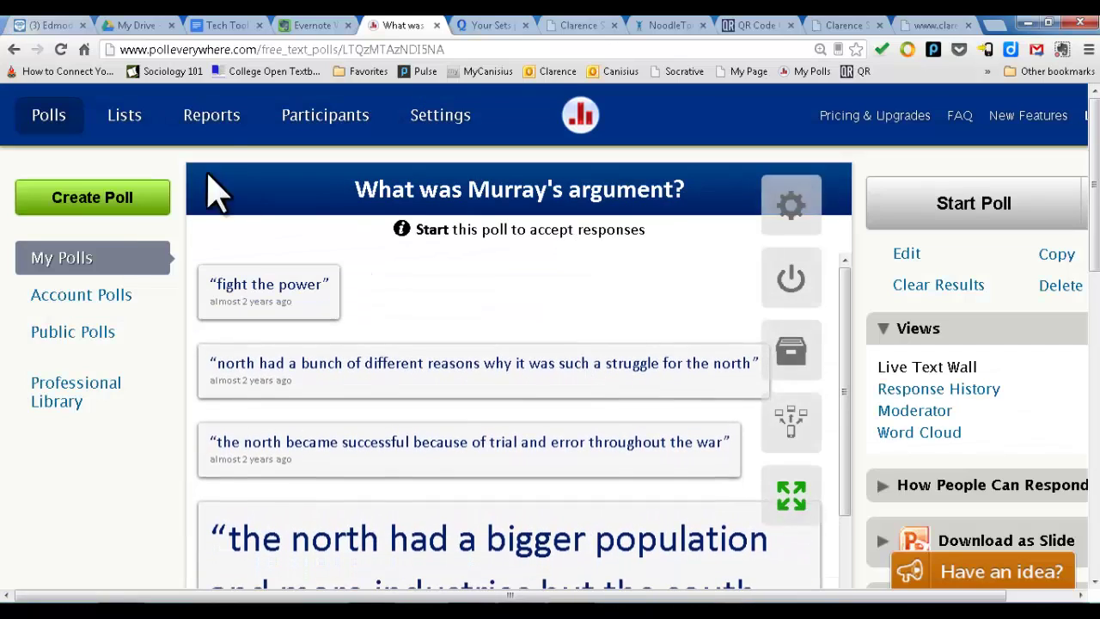
click(72, 261)
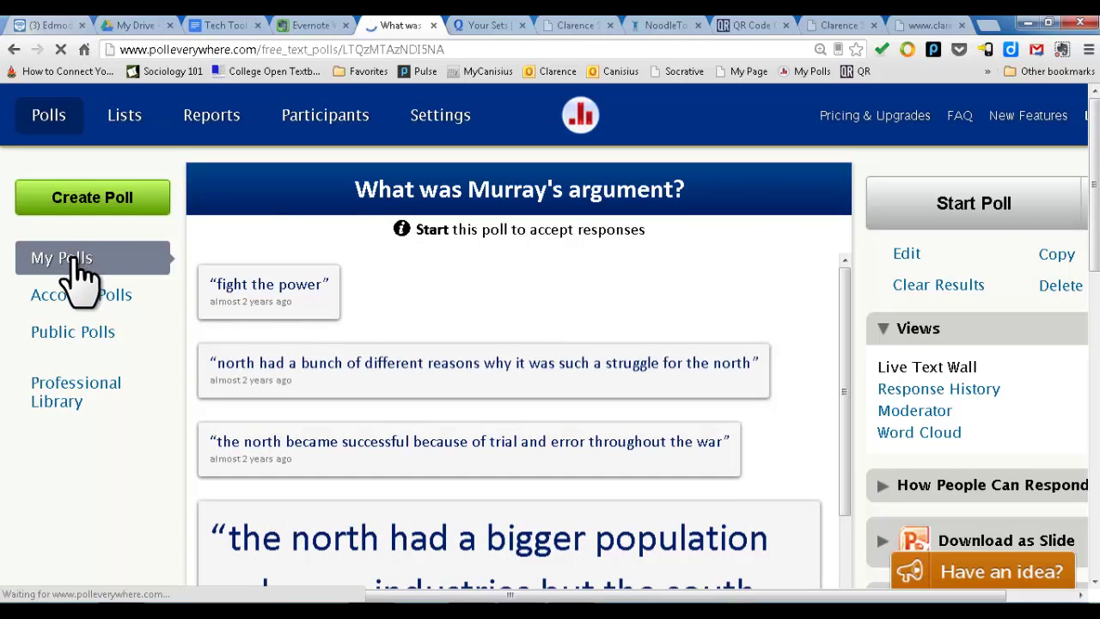